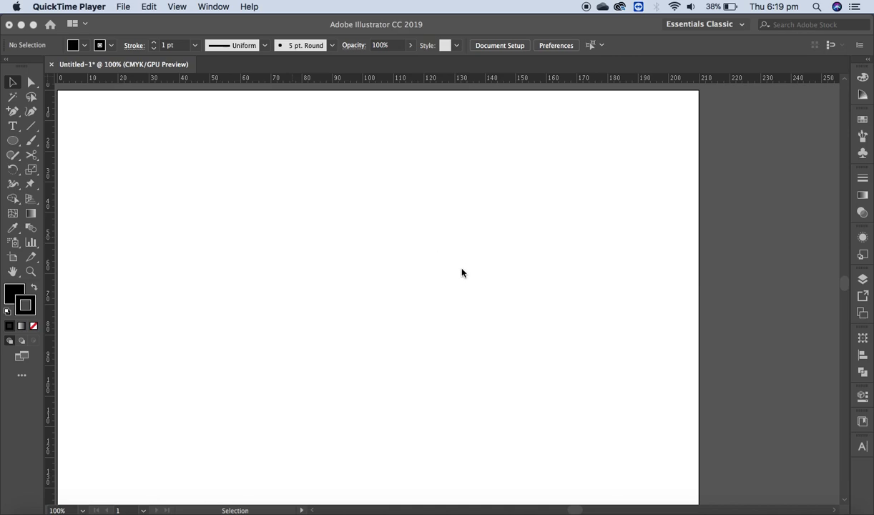
- Bring the blank untitled Illustrator document to the front
{"action": "left_click", "coordinate": [462, 272]}
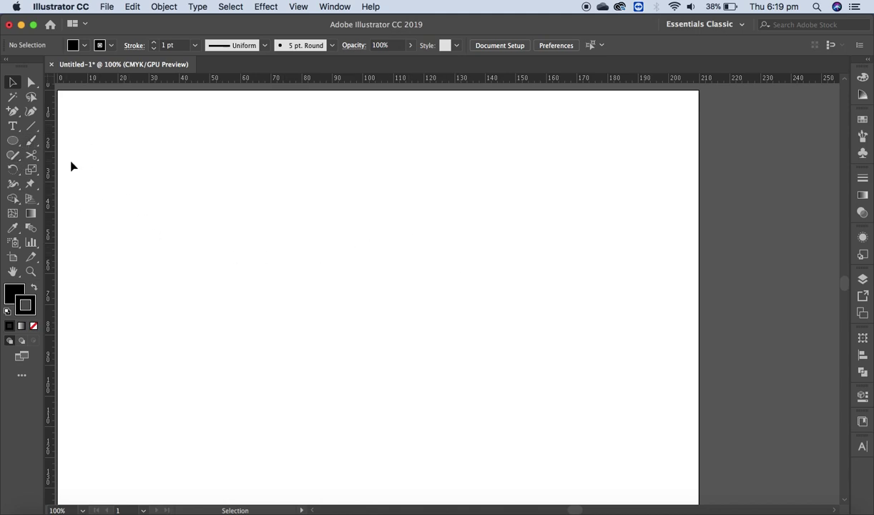
- Draw a circle with the Ellipse Tool near the artboard's upper left
{"action": "left_click", "coordinate": [19, 145]}
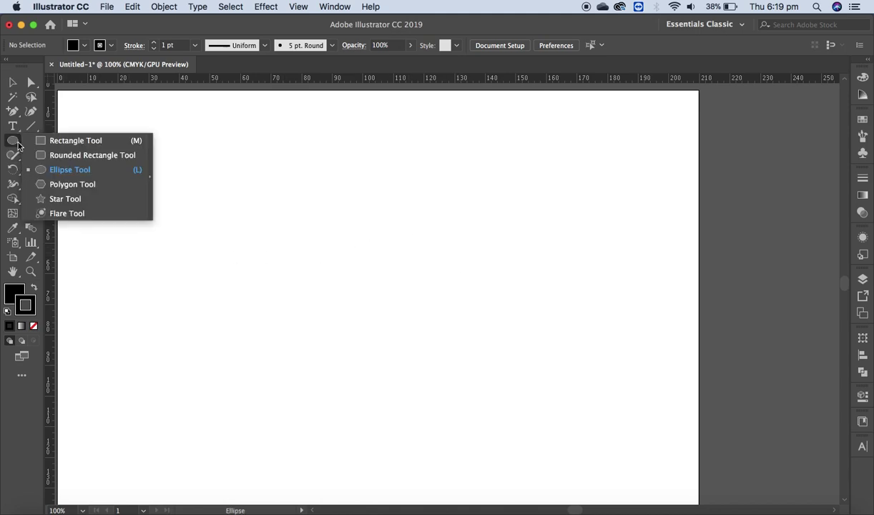
{"action": "left_click", "coordinate": [61, 172]}
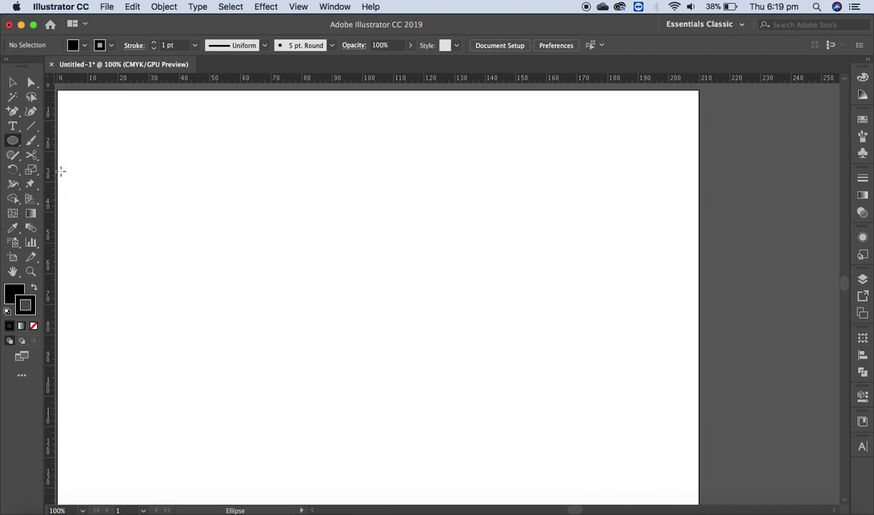
{"action": "left_click", "coordinate": [133, 164]}
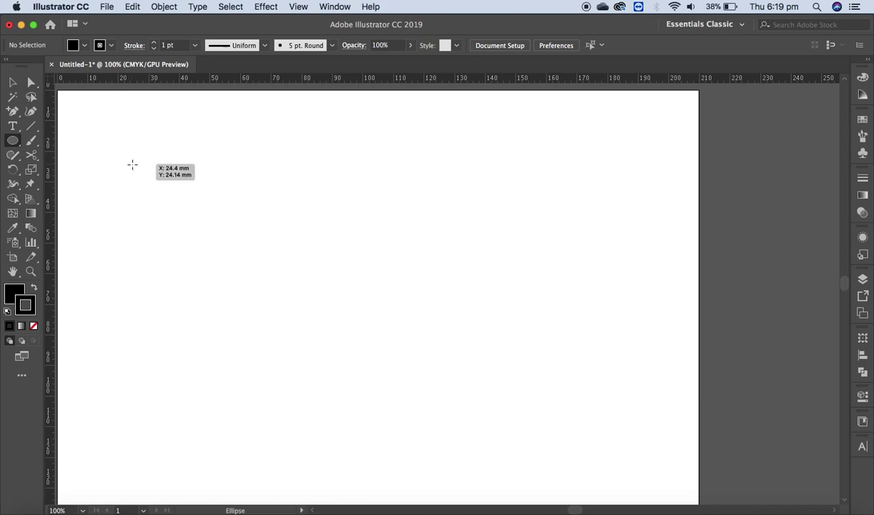
{"action": "left_click_drag", "start_coordinate": [133, 164], "coordinate": [211, 241]}
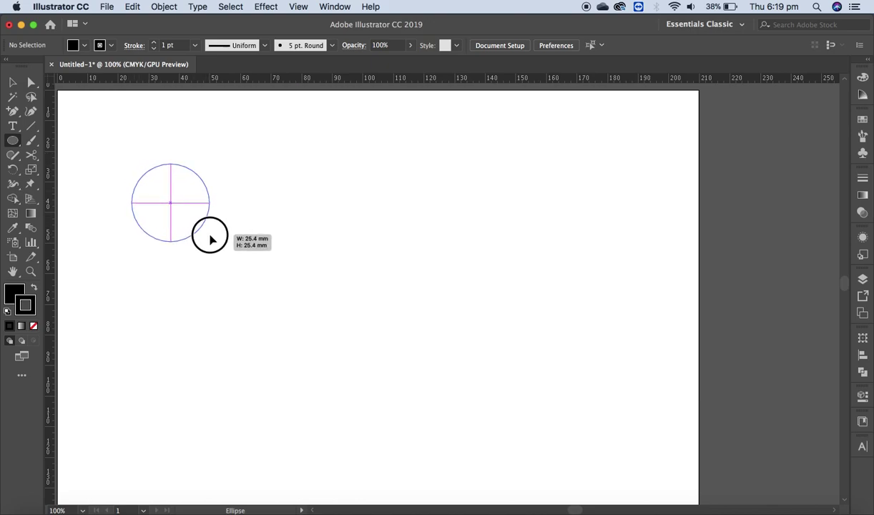
{"action": "left_click_drag", "start_coordinate": [211, 241], "coordinate": [216, 247]}
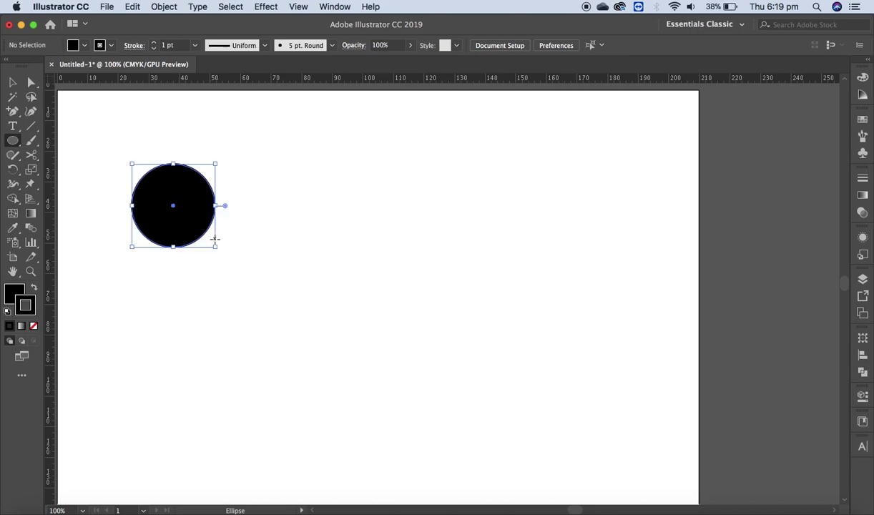
- Set the circle's fill to None and make the stroke the active colour
{"action": "left_click", "coordinate": [11, 295]}
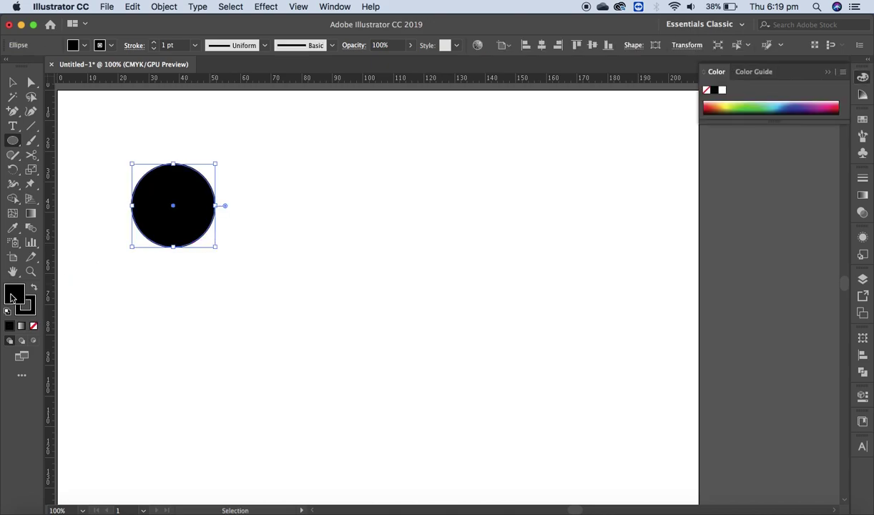
{"action": "left_click", "coordinate": [33, 327]}
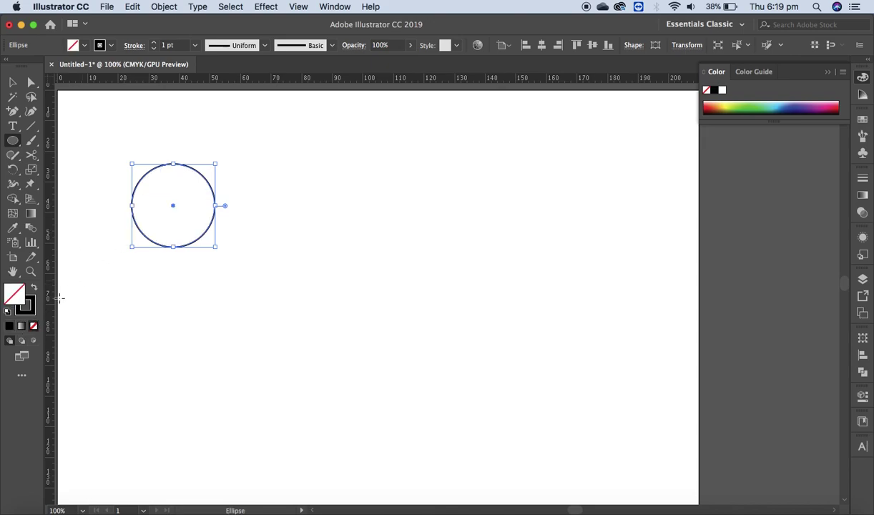
{"action": "left_click", "coordinate": [34, 309]}
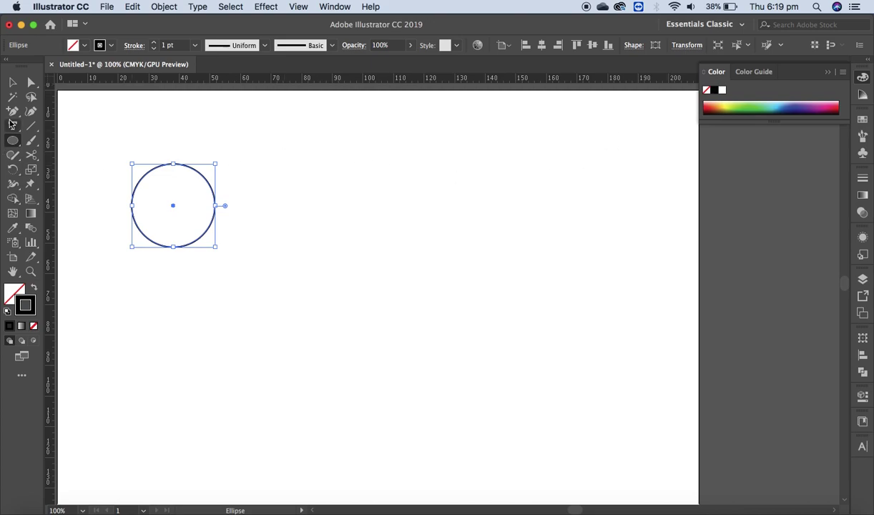
- Paste a copy of the circle and move it to overlap the original's right side
{"action": "key", "text": "ctrl+v"}
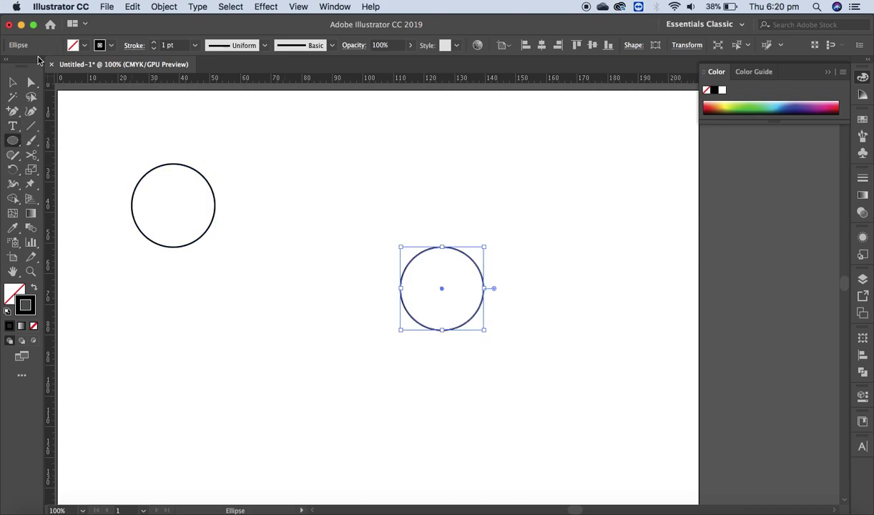
{"action": "left_click", "coordinate": [14, 83]}
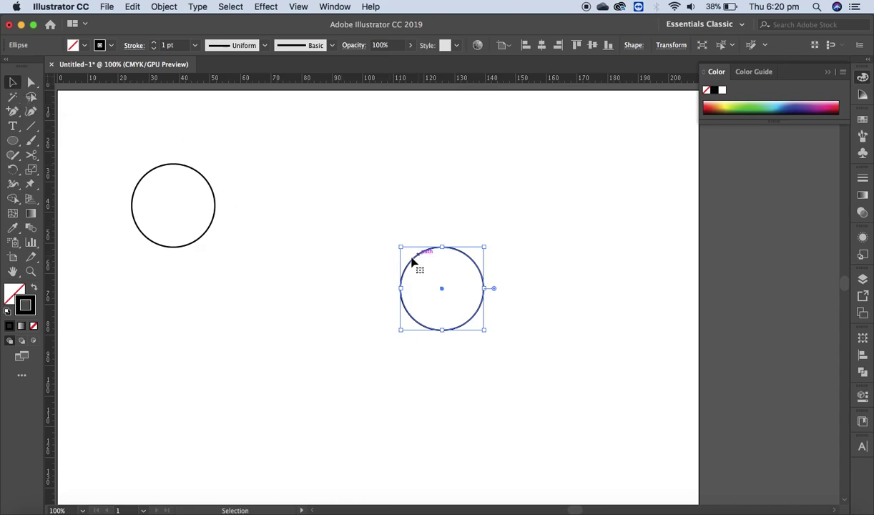
{"action": "left_click", "coordinate": [428, 252]}
{"action": "left_click_drag", "start_coordinate": [427, 252], "coordinate": [232, 168]}
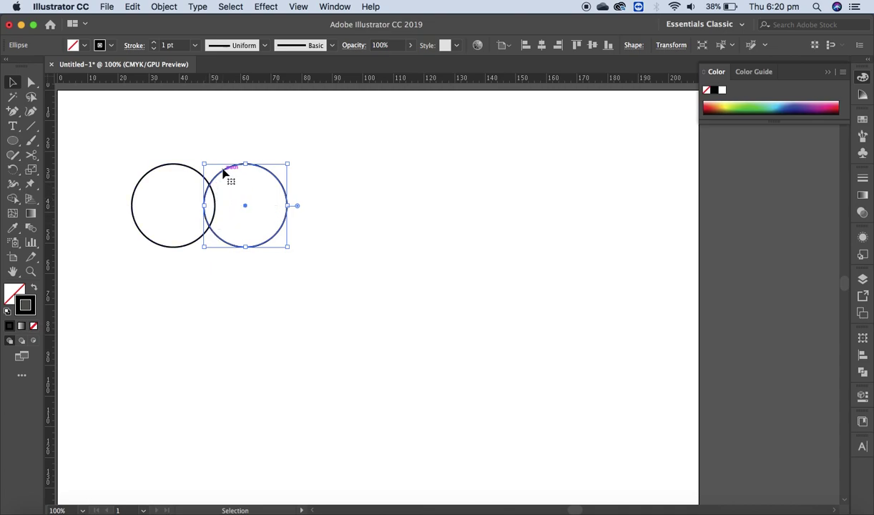
{"action": "left_click", "coordinate": [225, 172]}
{"action": "left_click_drag", "start_coordinate": [226, 171], "coordinate": [227, 174]}
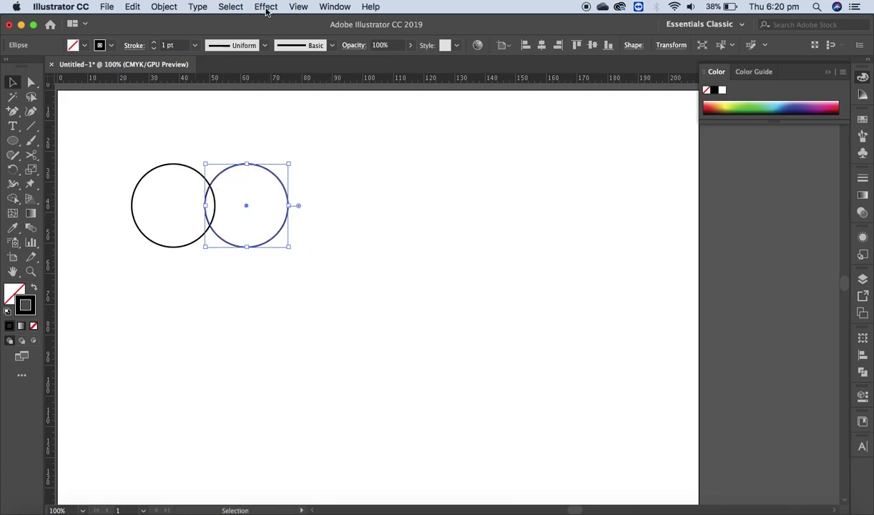
{"action": "left_click", "coordinate": [298, 7]}
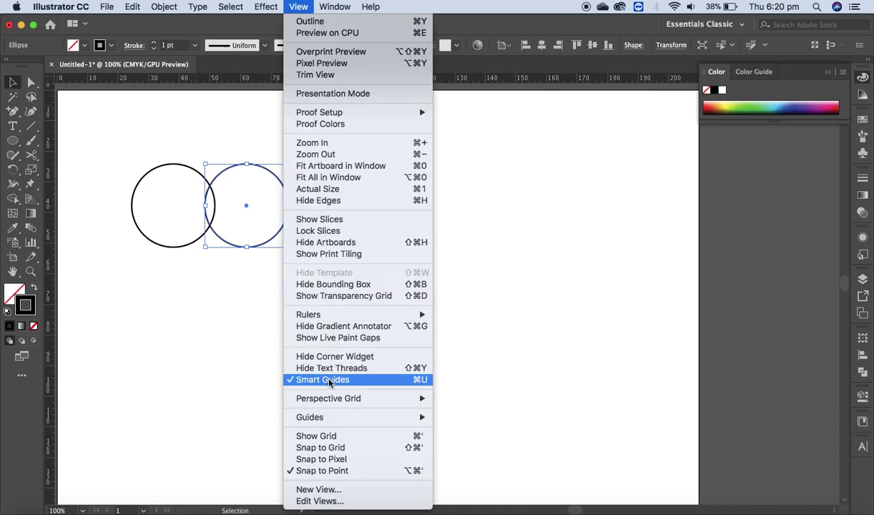
{"action": "mouse_move", "coordinate": [308, 315]}
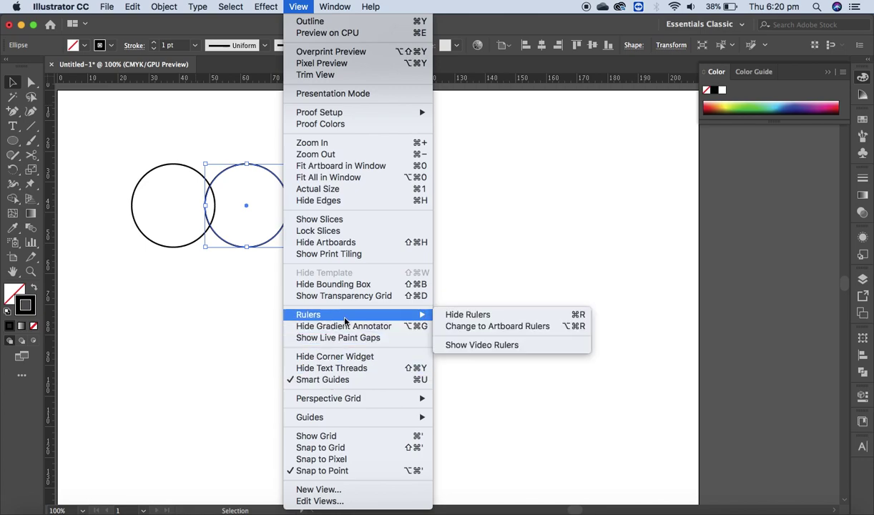
- Select both circles and apply Pathfinder Intersect to leave a lens-shaped leaf
{"action": "left_click", "coordinate": [438, 205]}
{"action": "left_click", "coordinate": [300, 363]}
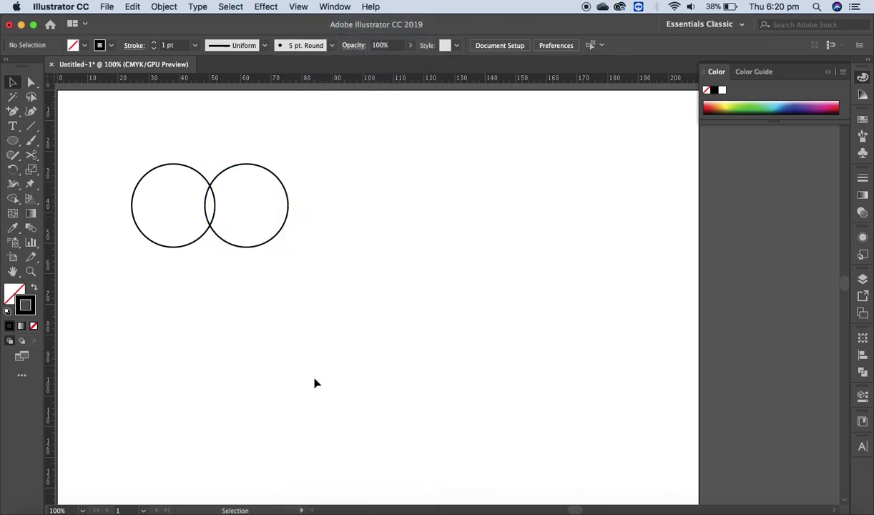
{"action": "left_click_drag", "start_coordinate": [322, 292], "coordinate": [113, 146]}
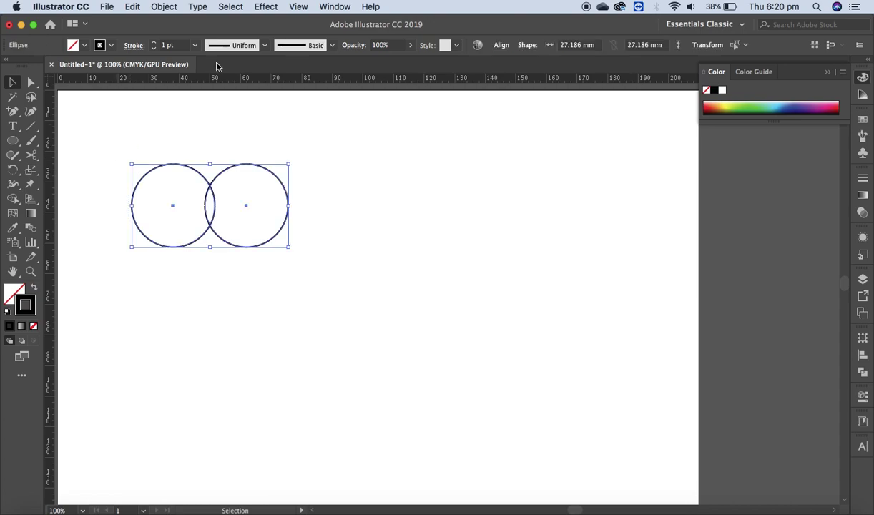
{"action": "left_click", "coordinate": [316, 7]}
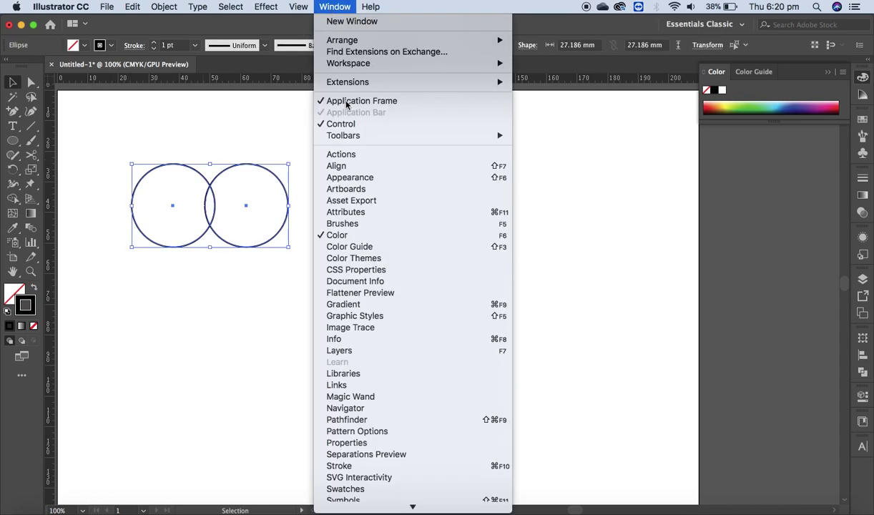
{"action": "left_click", "coordinate": [343, 421]}
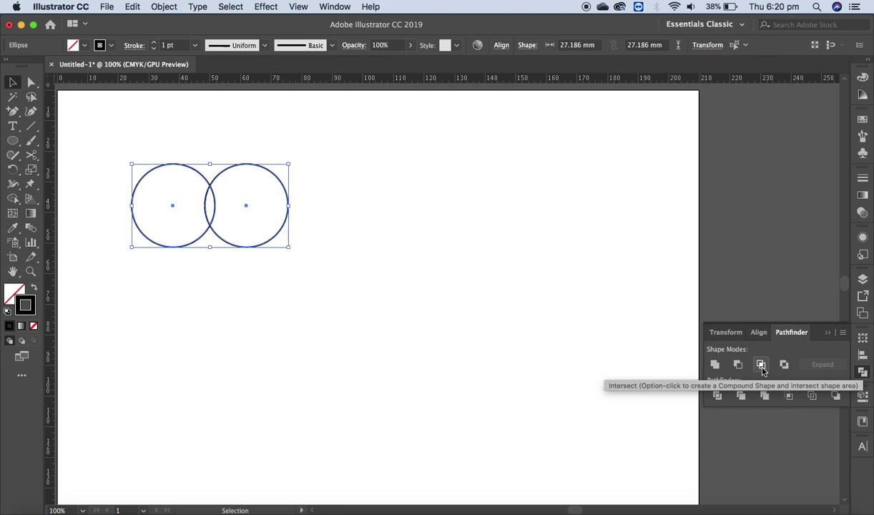
{"action": "left_click", "coordinate": [761, 365]}
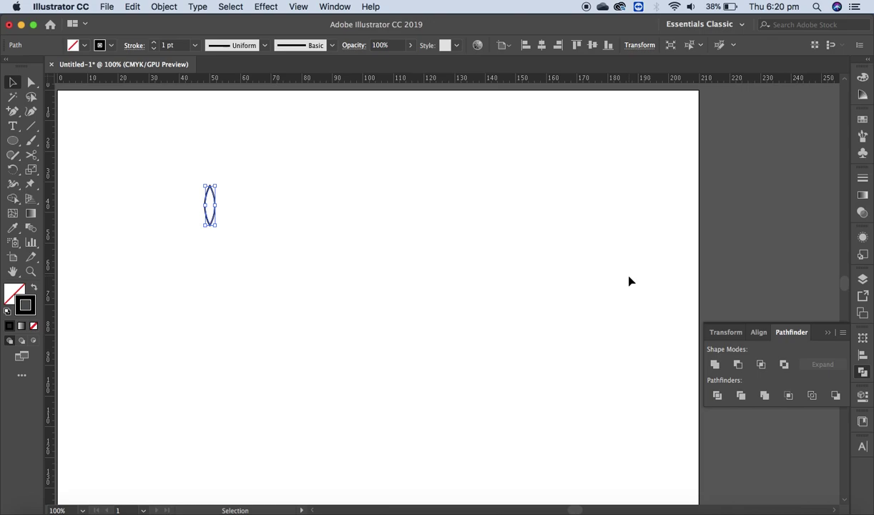
{"action": "left_click", "coordinate": [864, 372]}
- Fill the leaf shape solid black
{"action": "left_click", "coordinate": [14, 291]}
{"action": "left_click", "coordinate": [13, 327]}
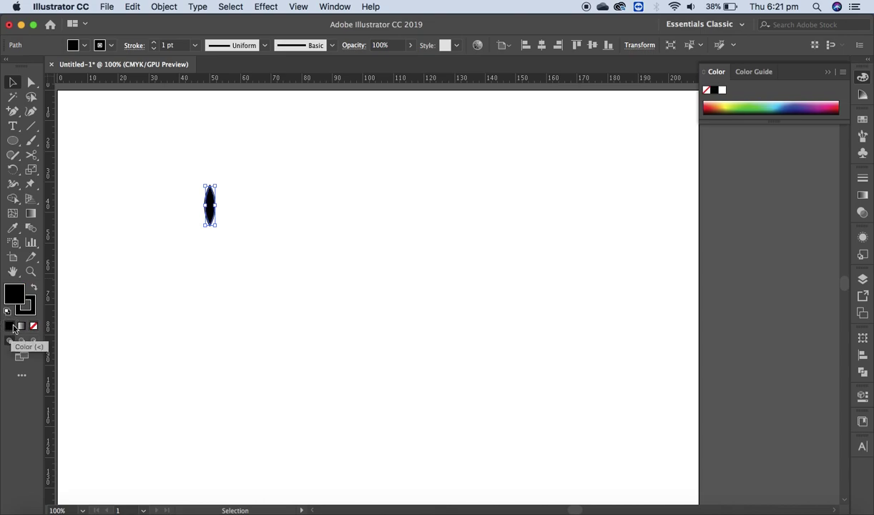
{"action": "left_click", "coordinate": [194, 169]}
- Drag out two copies of the leaf, placing one near the artboard's top
{"action": "left_click", "coordinate": [210, 201]}
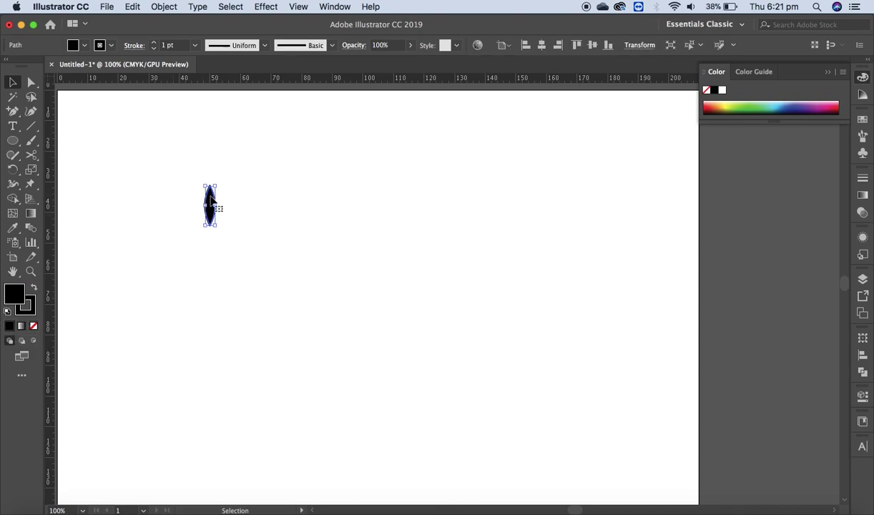
{"action": "mouse_move", "coordinate": [211, 202]}
{"action": "left_mouse_down", "text": "alt"}
{"action": "mouse_move", "coordinate": [443, 285]}
{"action": "mouse_move", "coordinate": [229, 205]}
{"action": "left_mouse_up", "text": "alt"}
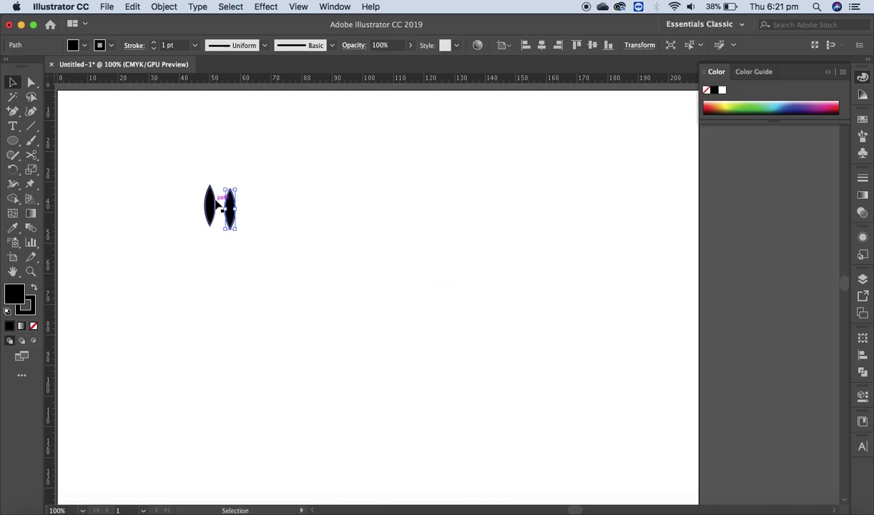
{"action": "key", "text": "a"}
{"action": "mouse_move", "coordinate": [231, 206]}
{"action": "left_mouse_down", "text": "alt"}
{"action": "mouse_move", "coordinate": [442, 286]}
{"action": "mouse_move", "coordinate": [221, 108]}
{"action": "left_mouse_up", "text": "alt"}
{"action": "key", "text": "v"}
{"action": "mouse_move", "coordinate": [210, 203]}
{"action": "left_mouse_down"}
{"action": "mouse_move", "coordinate": [150, 201]}
{"action": "mouse_move", "coordinate": [185, 206]}
{"action": "left_mouse_up"}
- Rotate the left leaf to 30° and the middle leaf to -30° in the Transform panel
{"action": "left_click", "coordinate": [150, 203]}
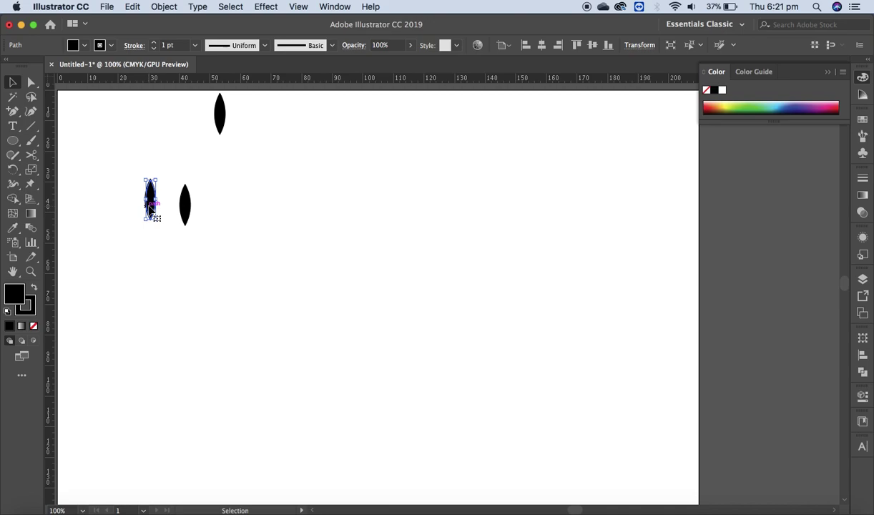
{"action": "left_click", "coordinate": [640, 45]}
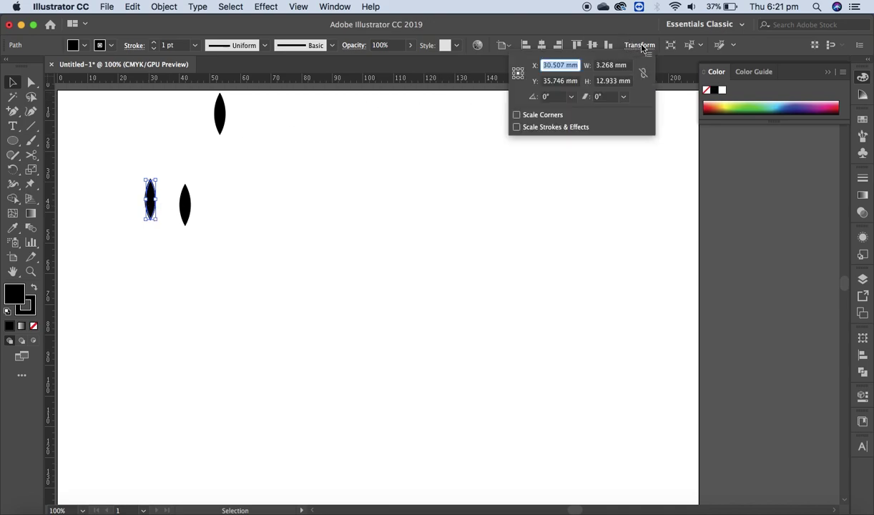
{"action": "left_click", "coordinate": [551, 101]}
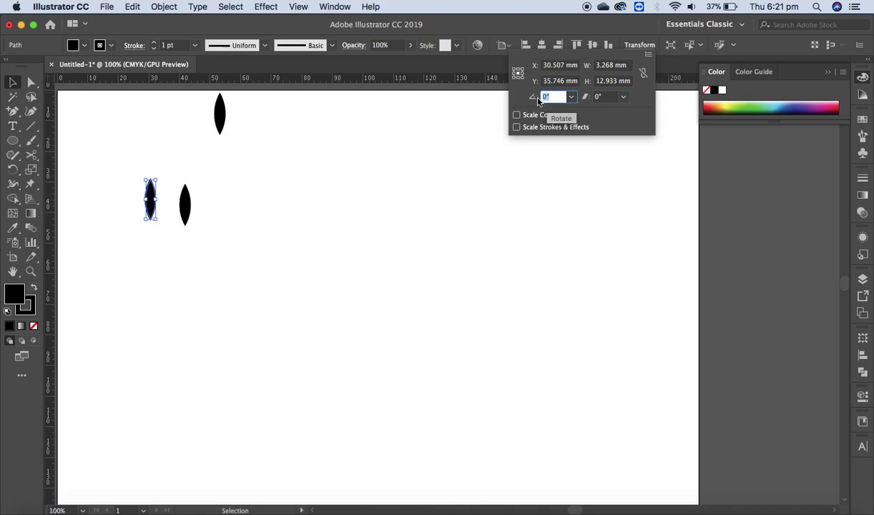
{"action": "type", "text": "30"}
{"action": "key", "text": "Return"}
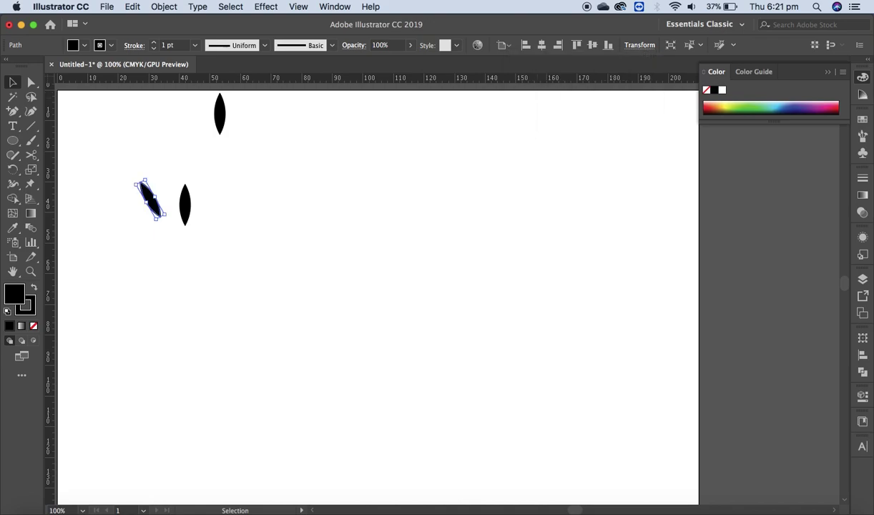
{"action": "left_click", "coordinate": [185, 207]}
{"action": "left_click", "coordinate": [638, 45]}
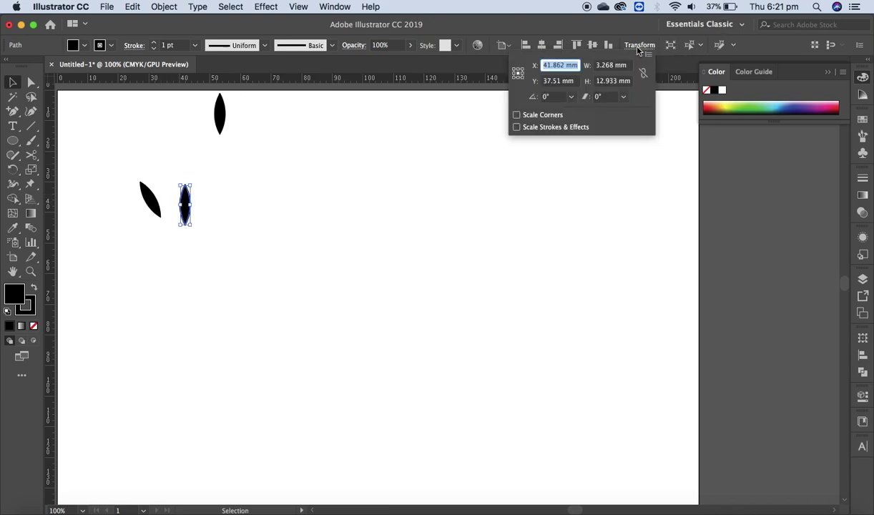
{"action": "left_click", "coordinate": [553, 98]}
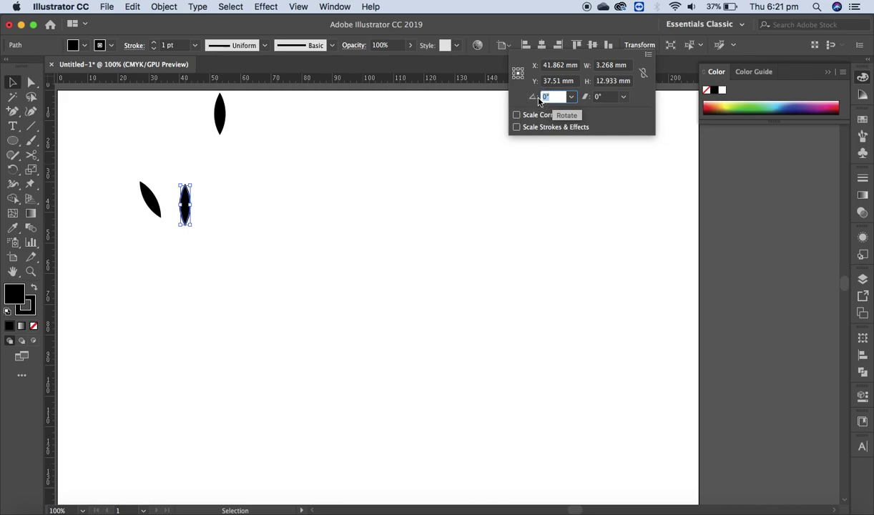
{"action": "type", "text": "-3"}
{"action": "key", "text": "Return"}
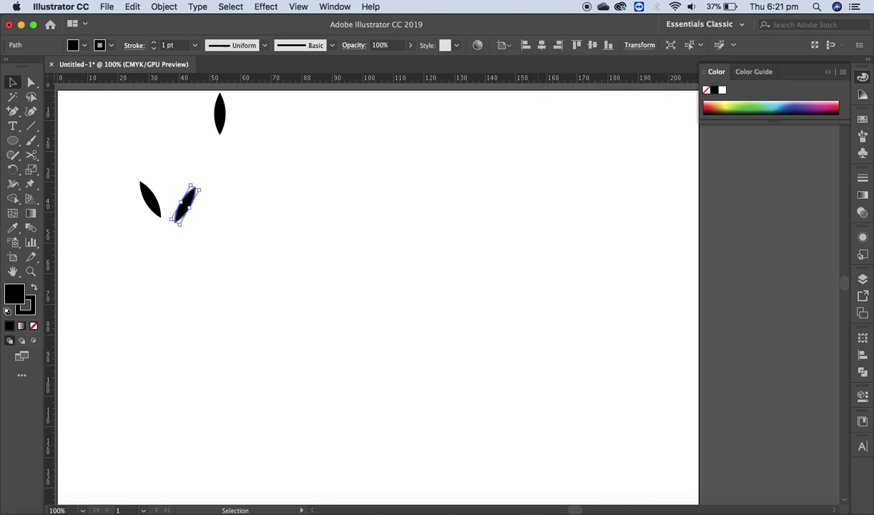
- Move the tilted leaf so the two leaves' bottom tips join in a V
{"action": "left_click", "coordinate": [220, 217]}
{"action": "left_click_drag", "start_coordinate": [189, 197], "coordinate": [174, 197]}
{"action": "left_click", "coordinate": [193, 236]}
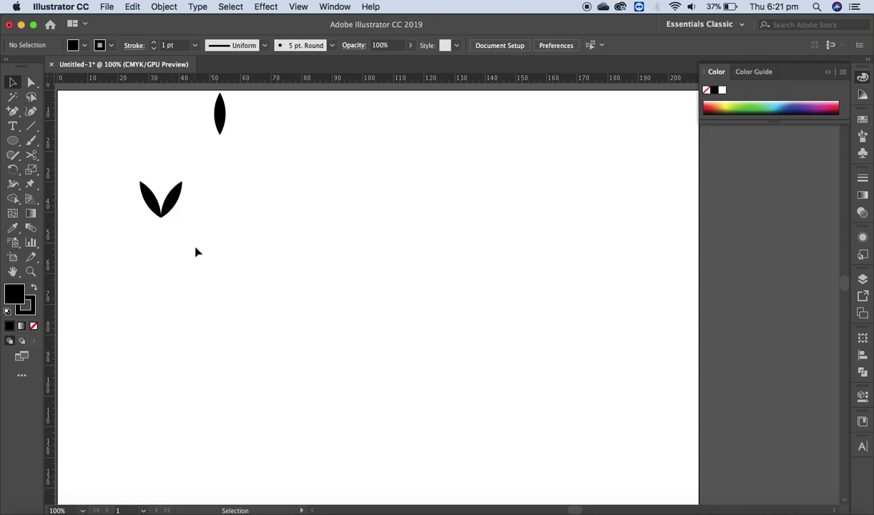
{"action": "left_click", "coordinate": [168, 204]}
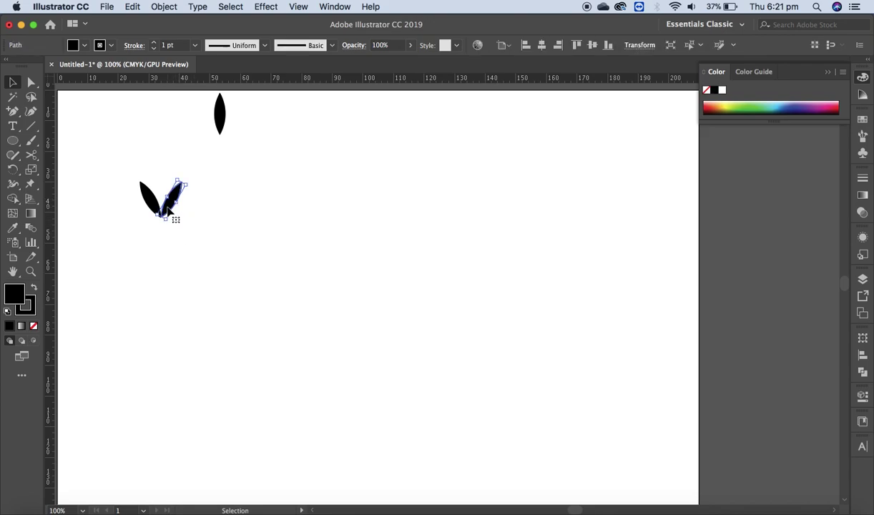
{"action": "left_click", "coordinate": [242, 265]}
{"action": "left_click", "coordinate": [31, 271]}
{"action": "left_click", "coordinate": [159, 212]}
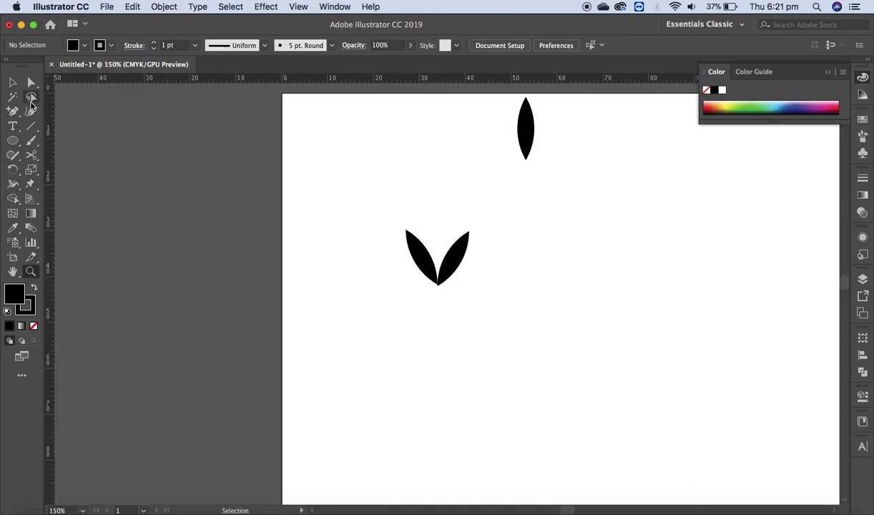
{"action": "left_click", "coordinate": [12, 82]}
{"action": "left_click", "coordinate": [456, 262]}
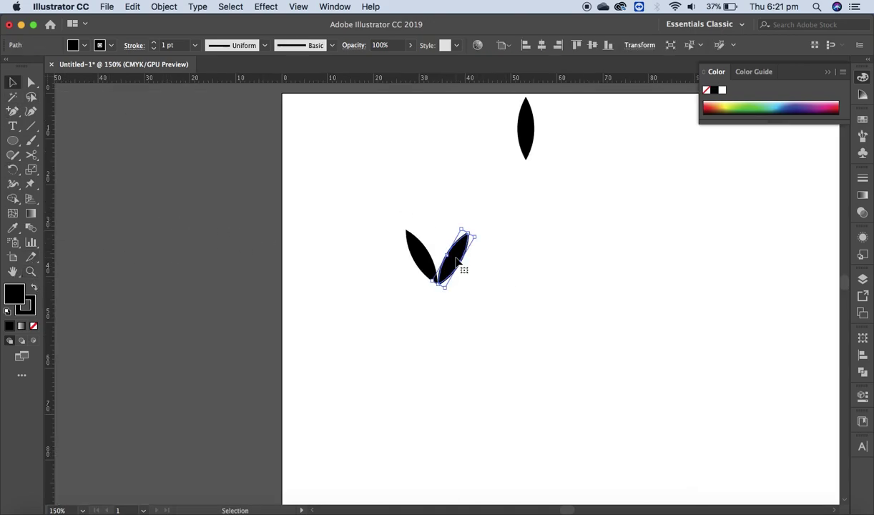
{"action": "left_click", "coordinate": [504, 317]}
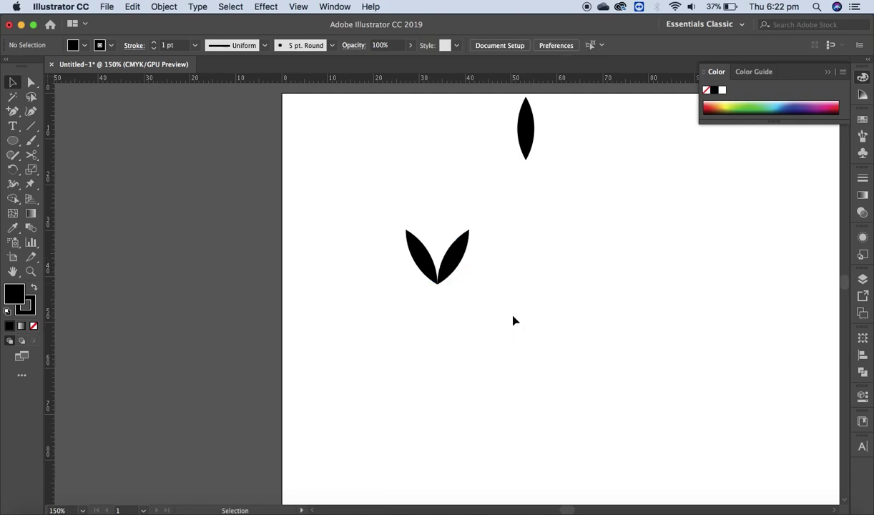
- Draw a large no-fill outlined circle on the artboard's right side
{"action": "key", "text": "z"}
{"action": "left_click", "coordinate": [466, 313], "text": "alt"}
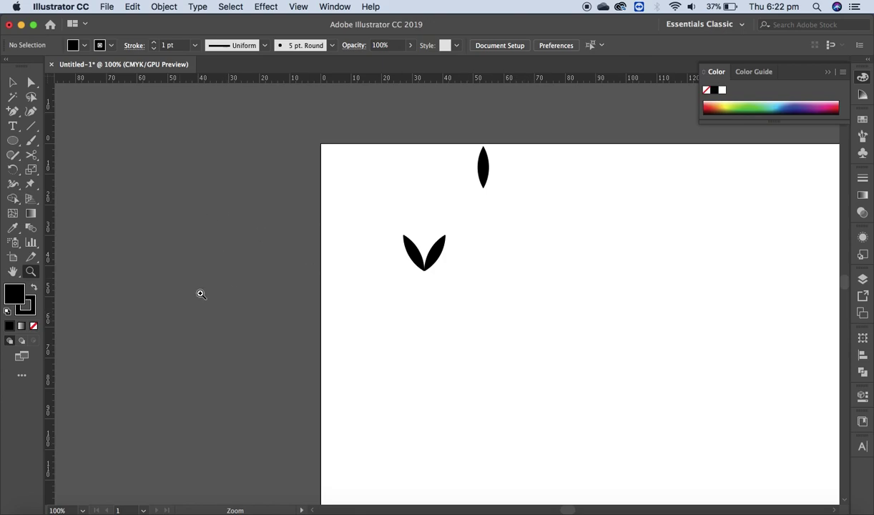
{"action": "left_click_drag", "start_coordinate": [414, 369], "coordinate": [184, 294]}
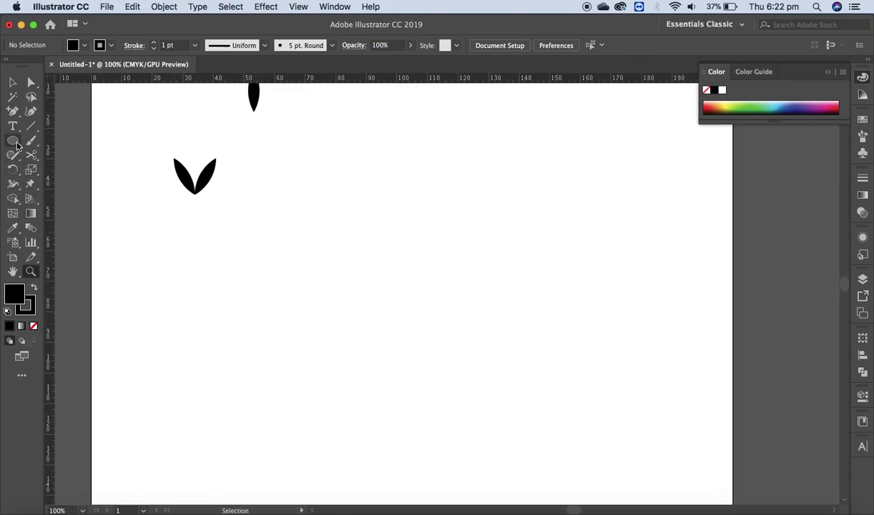
{"action": "left_click_drag", "start_coordinate": [13, 140], "coordinate": [65, 171]}
{"action": "mouse_move", "coordinate": [336, 130]}
{"action": "left_mouse_down"}
{"action": "mouse_move", "coordinate": [670, 477]}
{"action": "mouse_move", "coordinate": [674, 469]}
{"action": "left_mouse_up"}
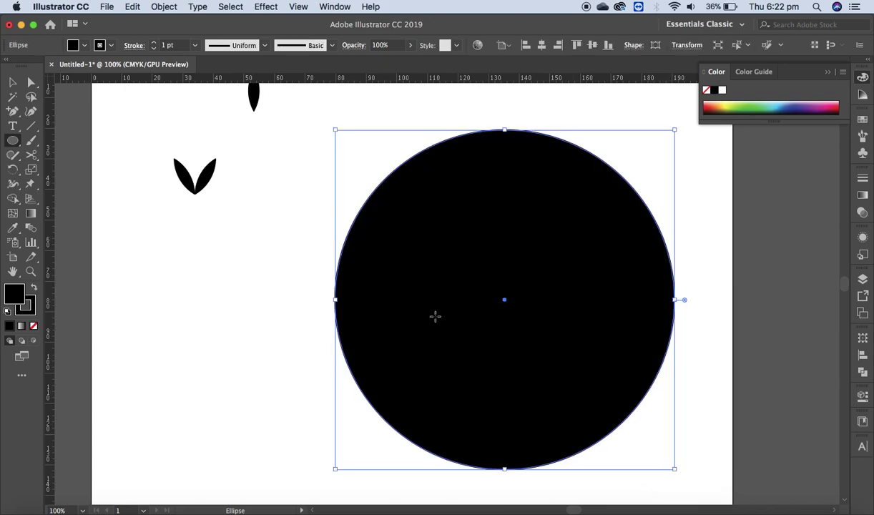
{"action": "left_click", "coordinate": [33, 325]}
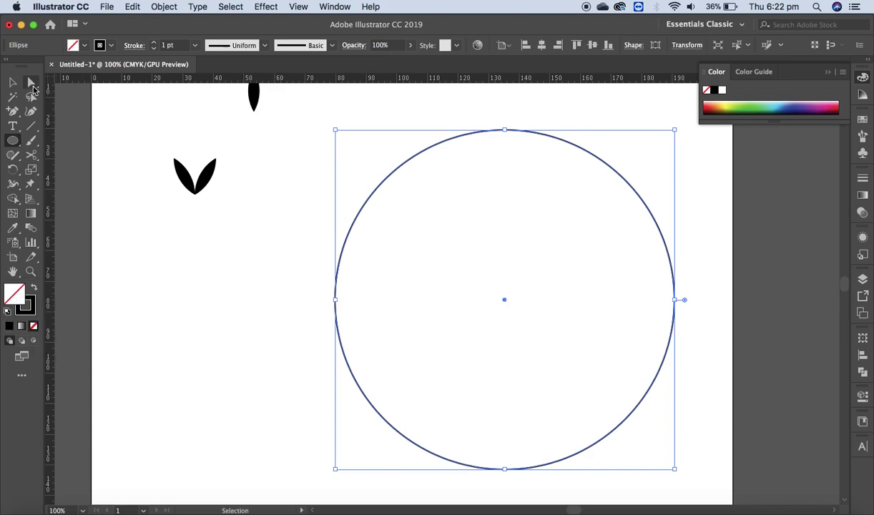
{"action": "left_click", "coordinate": [13, 82]}
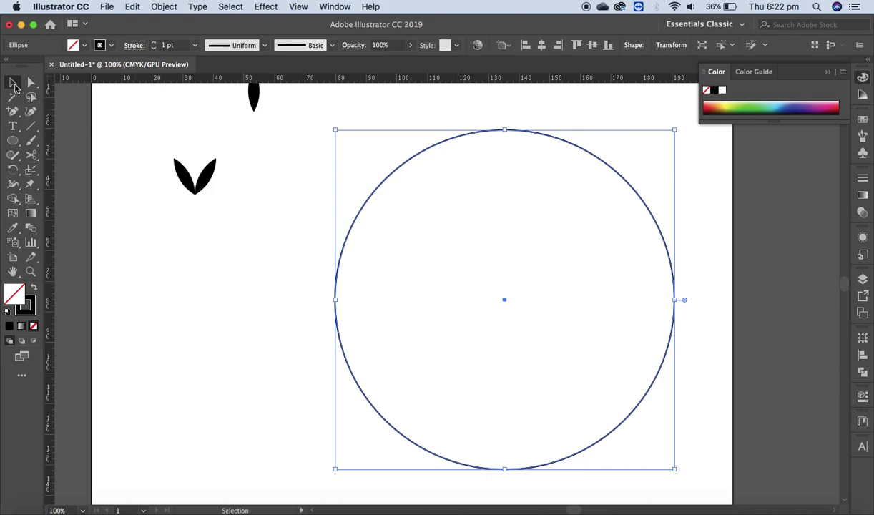
- Group the two leaves with Cmd+G and drag the group onto the circle's left edge
{"action": "left_click", "coordinate": [203, 264]}
{"action": "left_click_drag", "start_coordinate": [239, 221], "coordinate": [153, 150]}
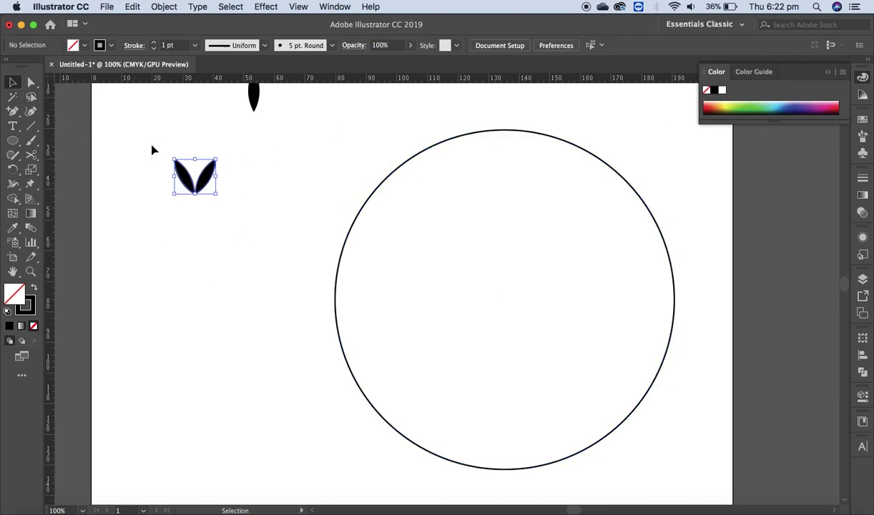
{"action": "key", "text": "super+g"}
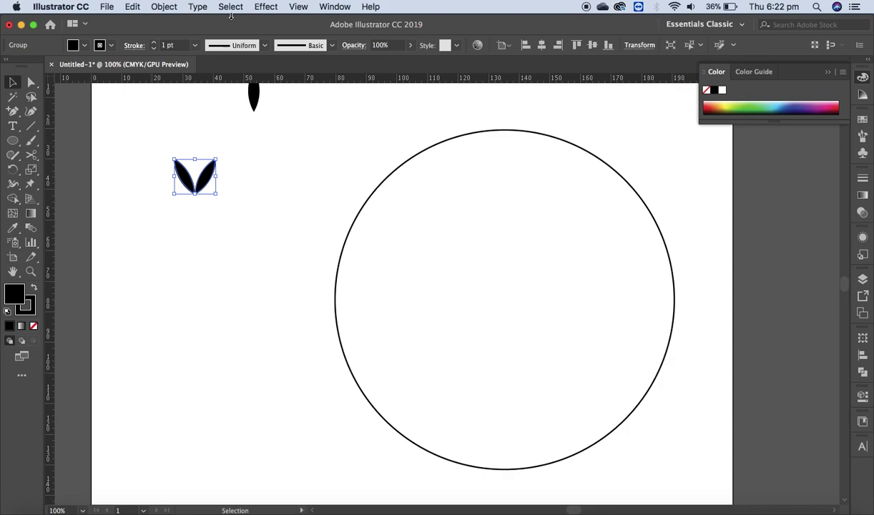
{"action": "left_click", "coordinate": [163, 9]}
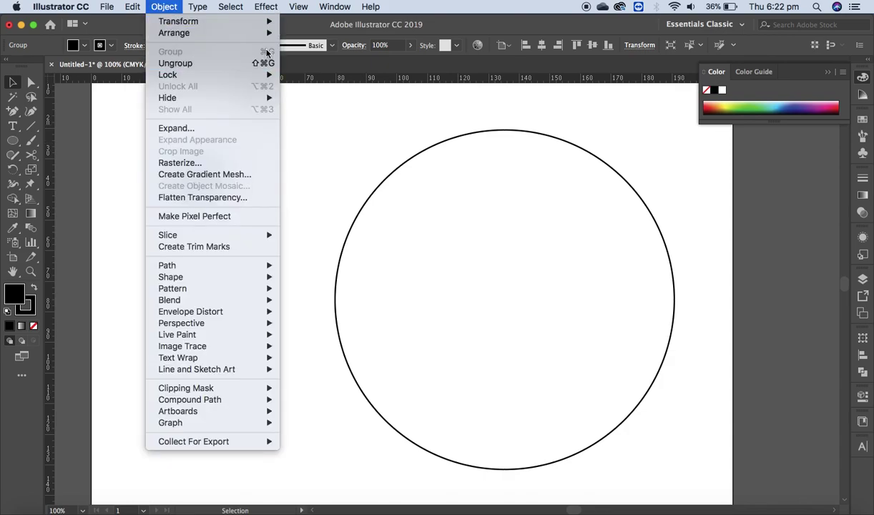
{"action": "key", "text": "Escape"}
{"action": "left_click", "coordinate": [208, 187]}
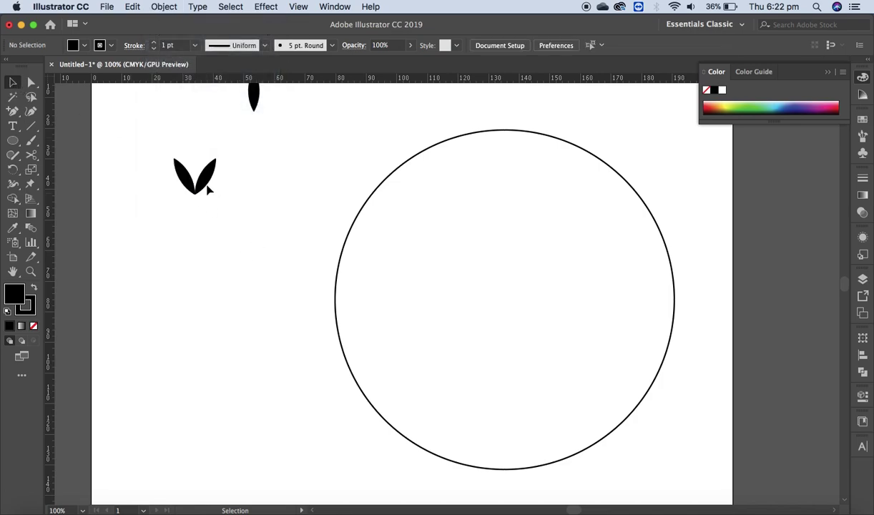
{"action": "left_click_drag", "start_coordinate": [213, 179], "coordinate": [349, 297]}
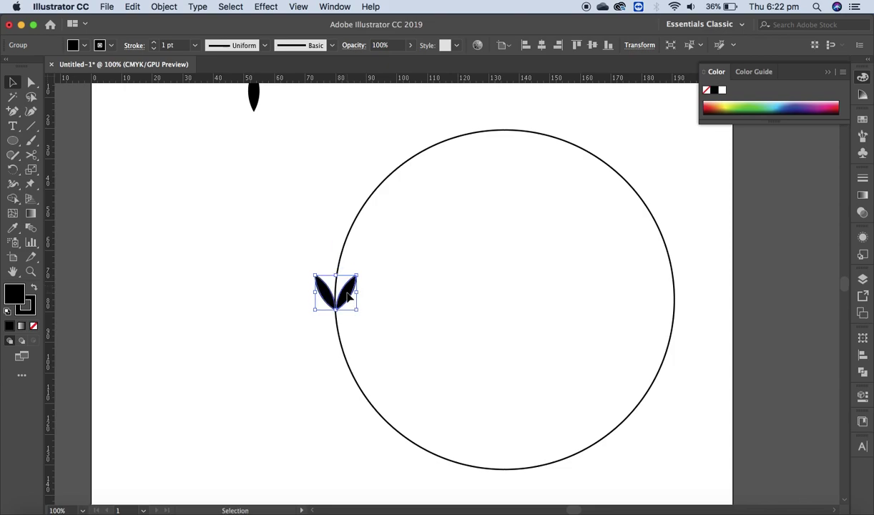
- Nudge the leaf group so its joined tip rests on the circle outline
{"action": "left_click", "coordinate": [343, 295]}
{"action": "left_click_drag", "start_coordinate": [344, 295], "coordinate": [344, 295]}
{"action": "left_click", "coordinate": [415, 329]}
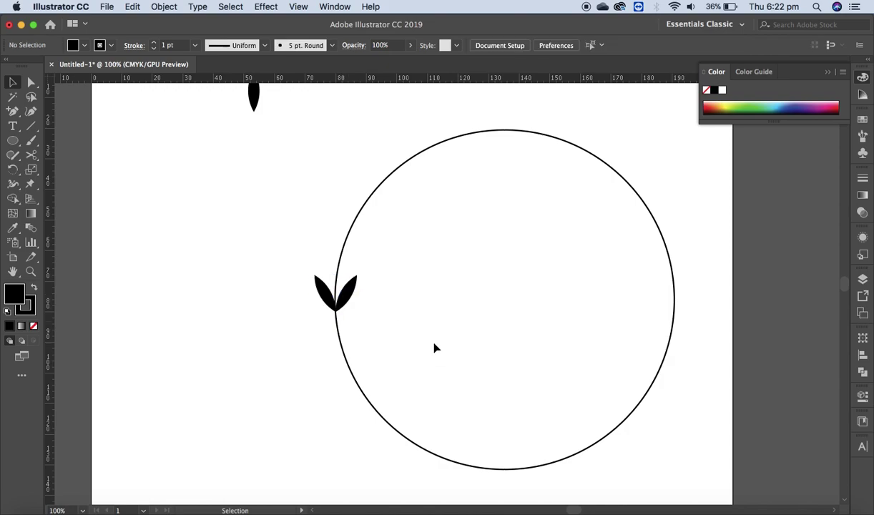
{"action": "left_click", "coordinate": [350, 296]}
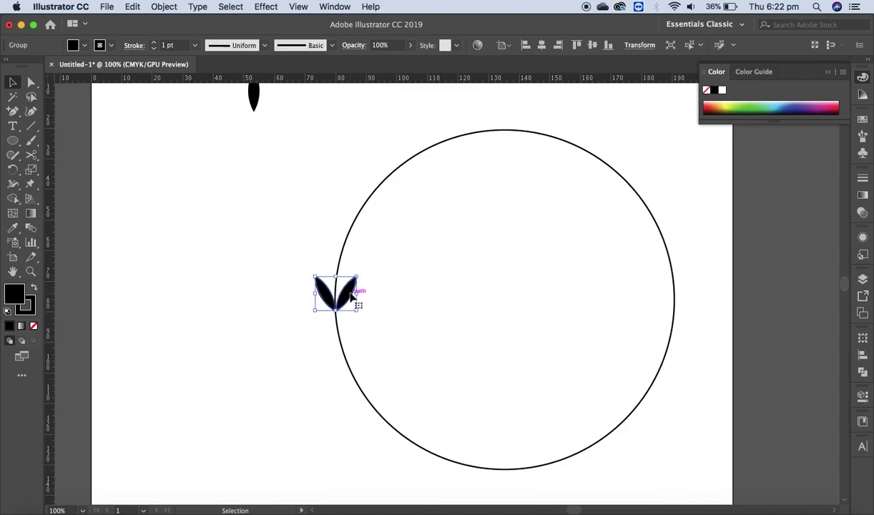
{"action": "left_click_drag", "start_coordinate": [351, 293], "coordinate": [350, 296]}
{"action": "left_click", "coordinate": [368, 337]}
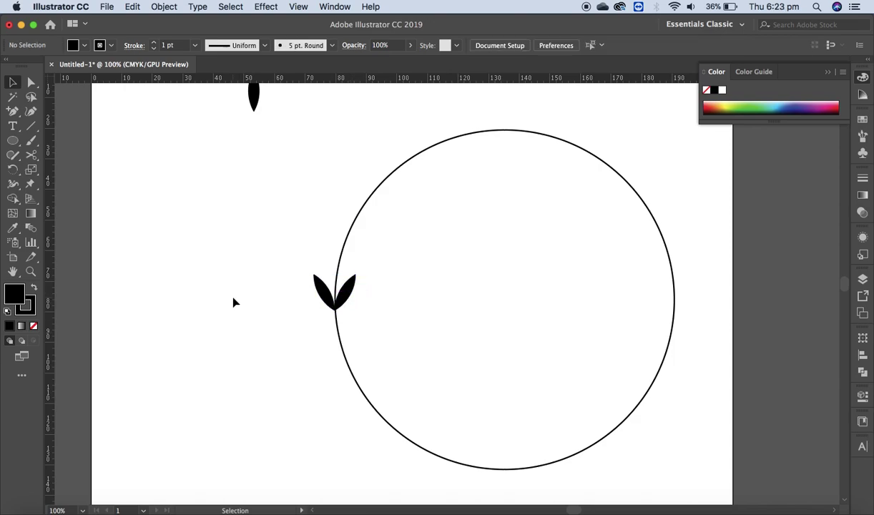
- Scale the leaf group down slightly and realign its tip on the circle's left edge
{"action": "left_click", "coordinate": [324, 297]}
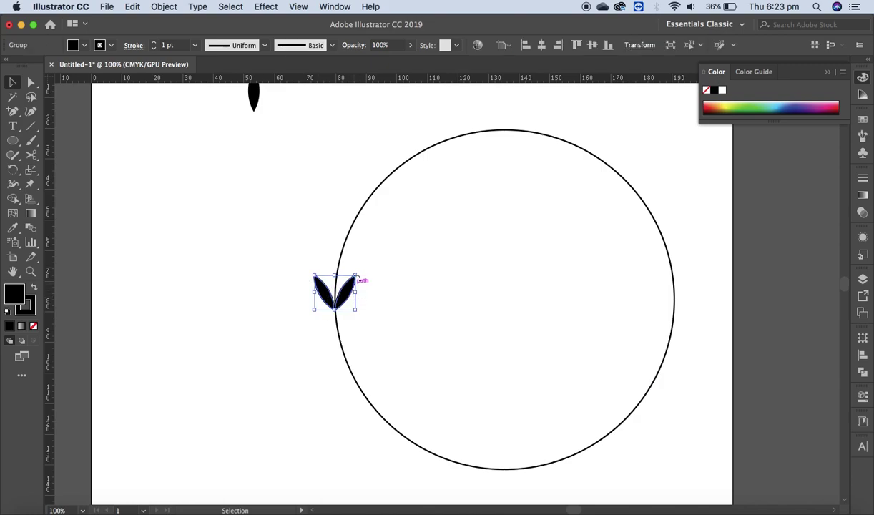
{"action": "left_click_drag", "start_coordinate": [356, 274], "coordinate": [349, 283]}
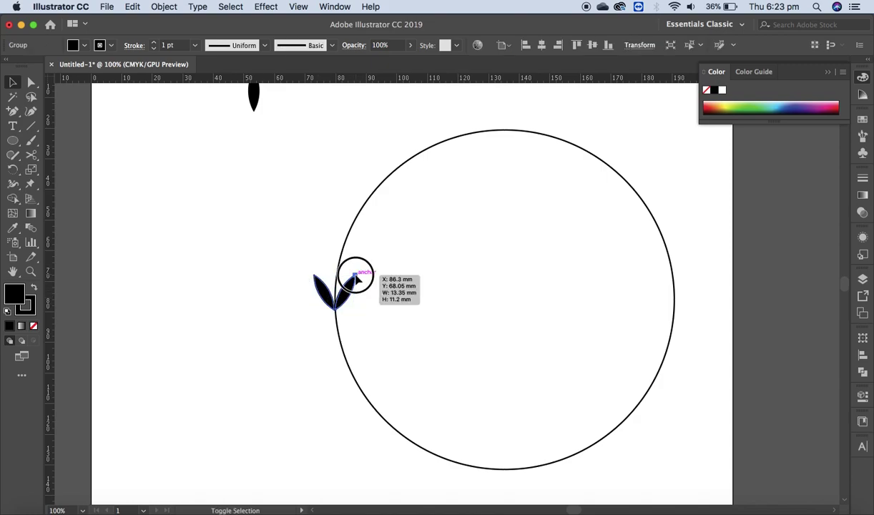
{"action": "left_click", "coordinate": [280, 370]}
{"action": "left_click_drag", "start_coordinate": [325, 299], "coordinate": [334, 299]}
{"action": "left_click", "coordinate": [331, 380]}
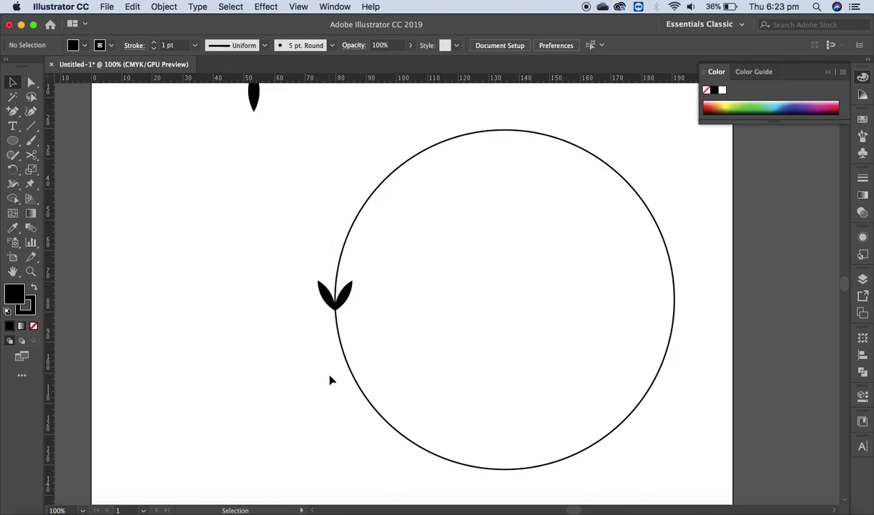
{"action": "left_click", "coordinate": [16, 170]}
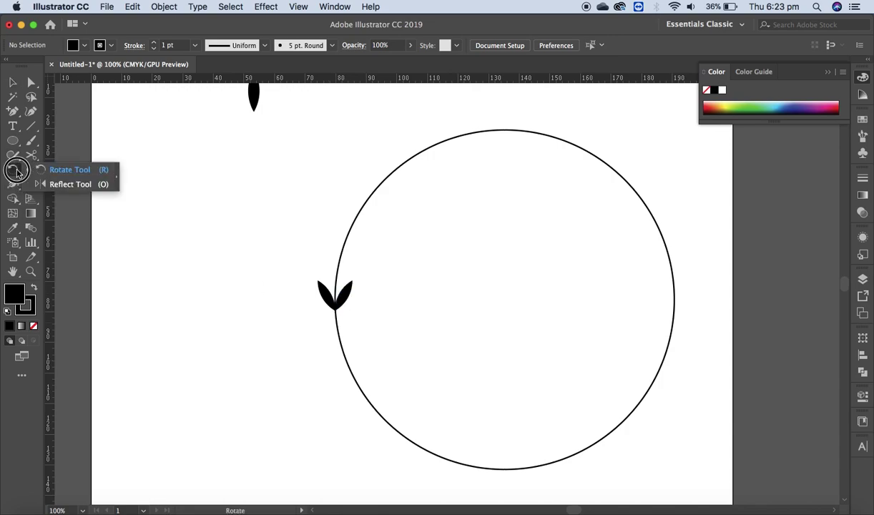
{"action": "left_click", "coordinate": [79, 172]}
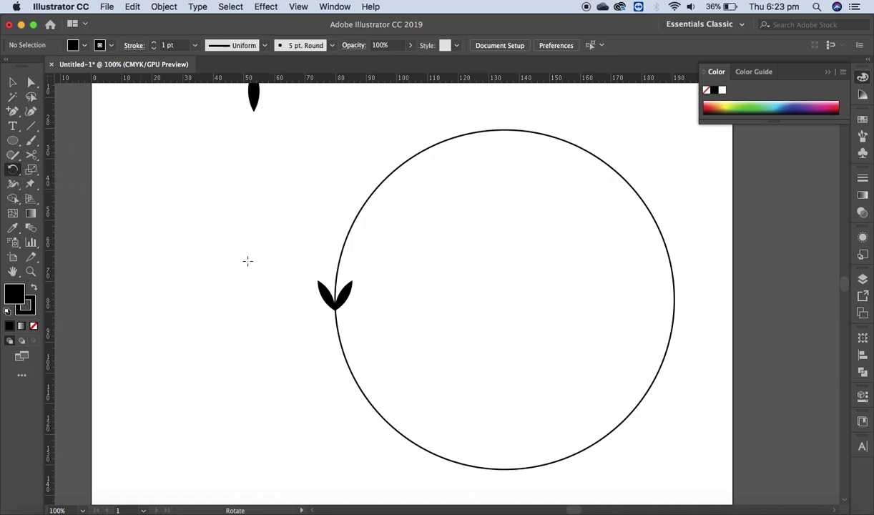
{"action": "left_click", "coordinate": [12, 82]}
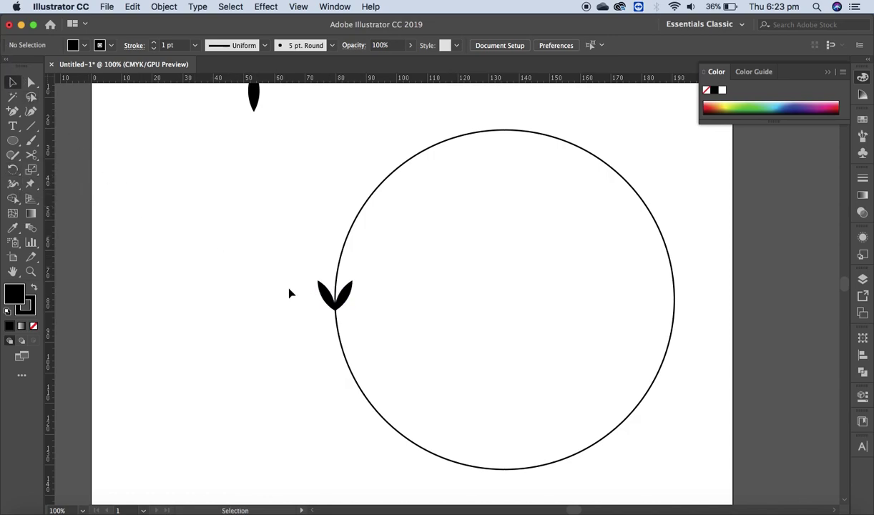
{"action": "left_click", "coordinate": [324, 299]}
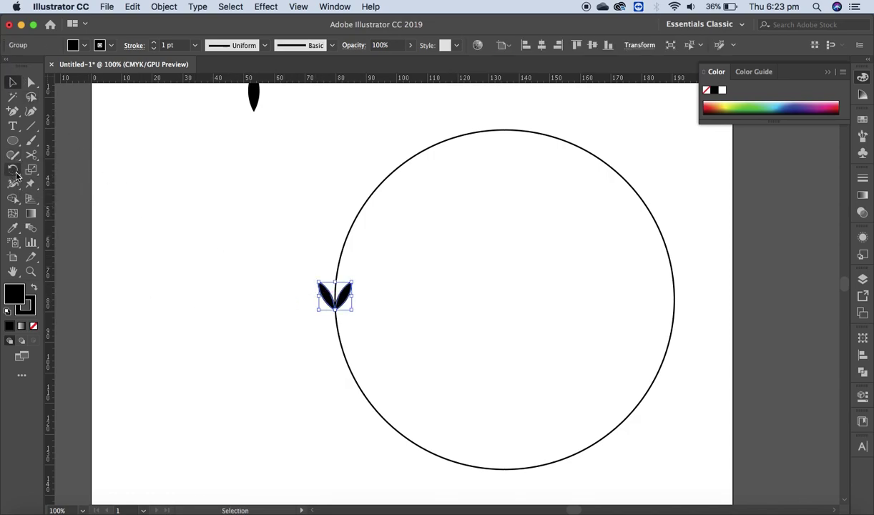
{"action": "left_click", "coordinate": [16, 173]}
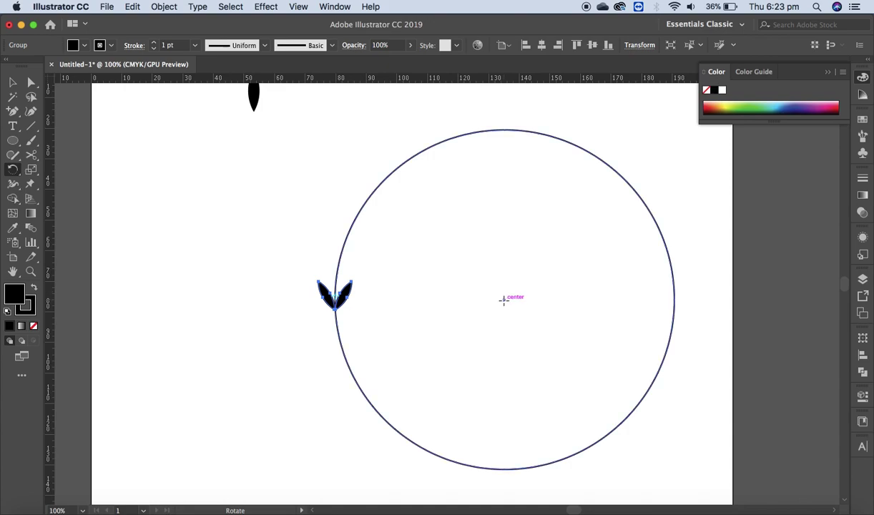
{"action": "left_click", "coordinate": [504, 301]}
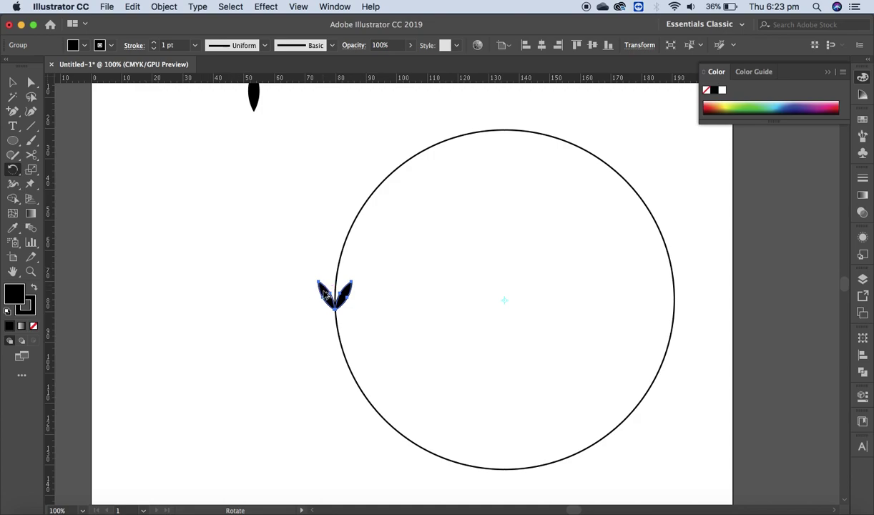
{"action": "left_click", "coordinate": [324, 291]}
{"action": "left_click_drag", "start_coordinate": [324, 292], "coordinate": [322, 271]}
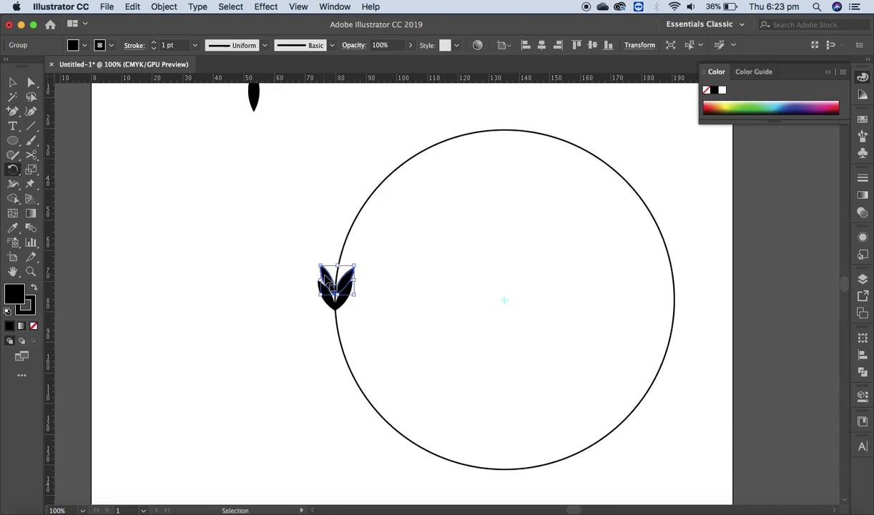
{"action": "key", "text": "ctrl+z"}
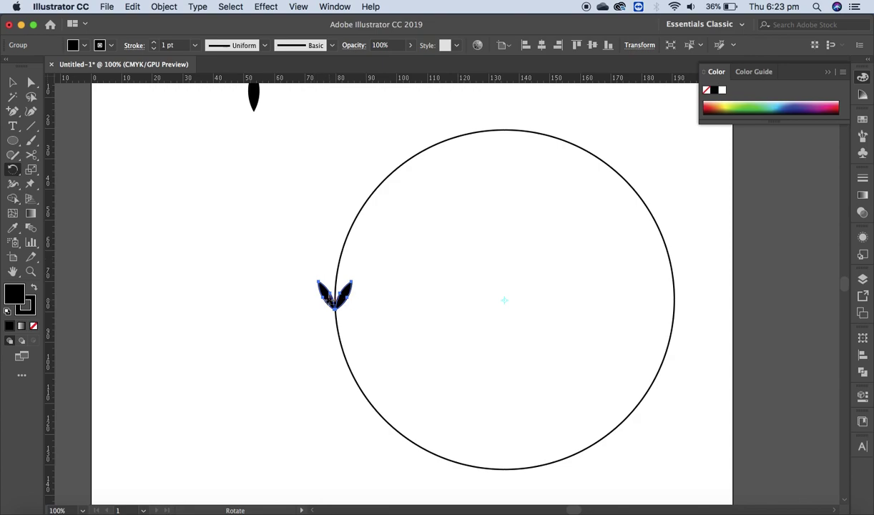
- Cancel the Rotate dialog and reposition the leaf group along the circle edge
{"action": "left_click", "coordinate": [331, 266], "text": "alt"}
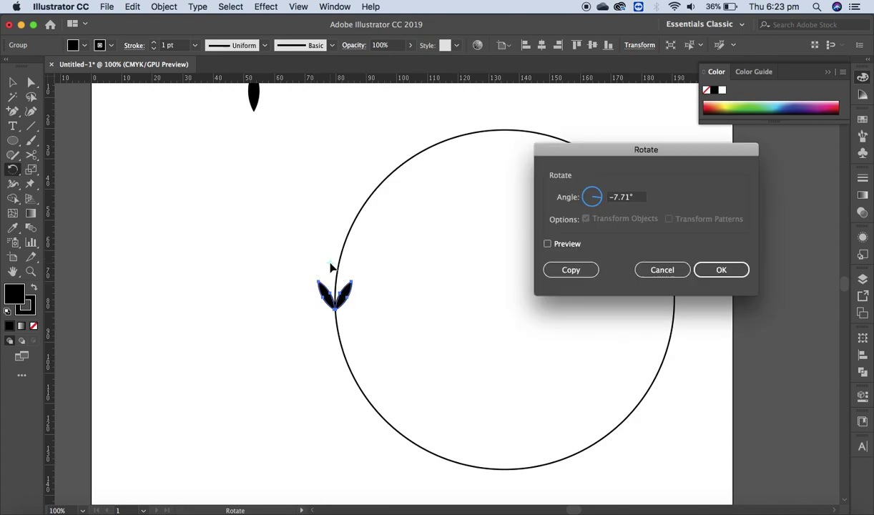
{"action": "left_click", "coordinate": [665, 270]}
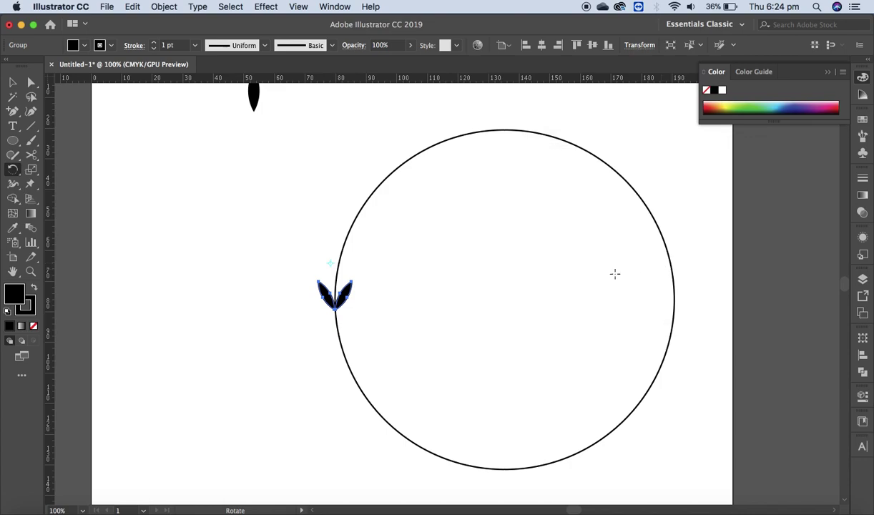
{"action": "left_click", "coordinate": [12, 82]}
{"action": "left_click", "coordinate": [12, 169]}
{"action": "left_click", "coordinate": [12, 81]}
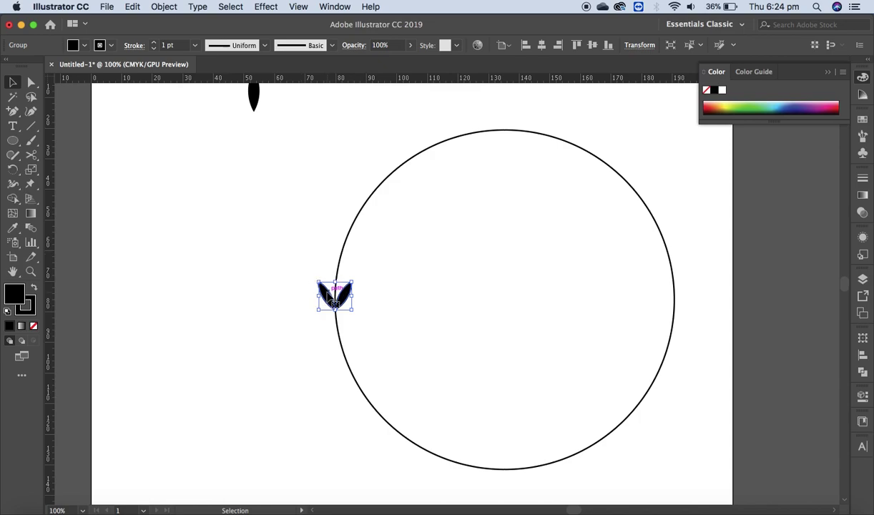
{"action": "left_click_drag", "start_coordinate": [328, 293], "coordinate": [272, 247]}
{"action": "left_click_drag", "start_coordinate": [276, 250], "coordinate": [325, 285]}
- With the Rotate Tool centred on the circle, Alt-drag a rotated copy of the leaf pair upward
{"action": "left_click", "coordinate": [13, 169]}
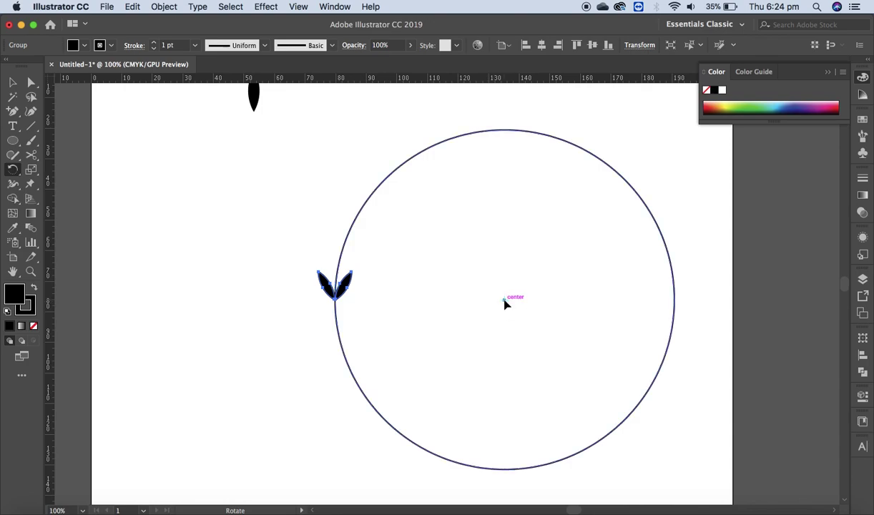
{"action": "left_click", "coordinate": [505, 300]}
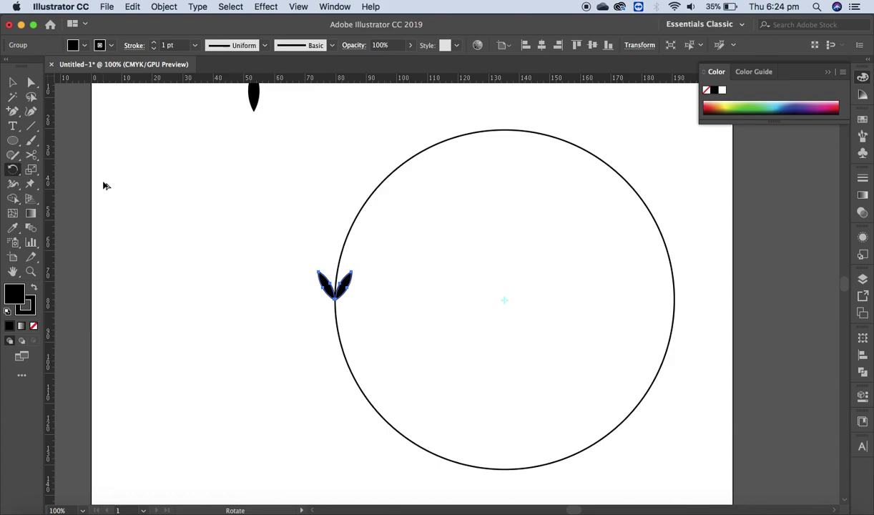
{"action": "left_click_drag", "start_coordinate": [333, 292], "coordinate": [331, 268]}
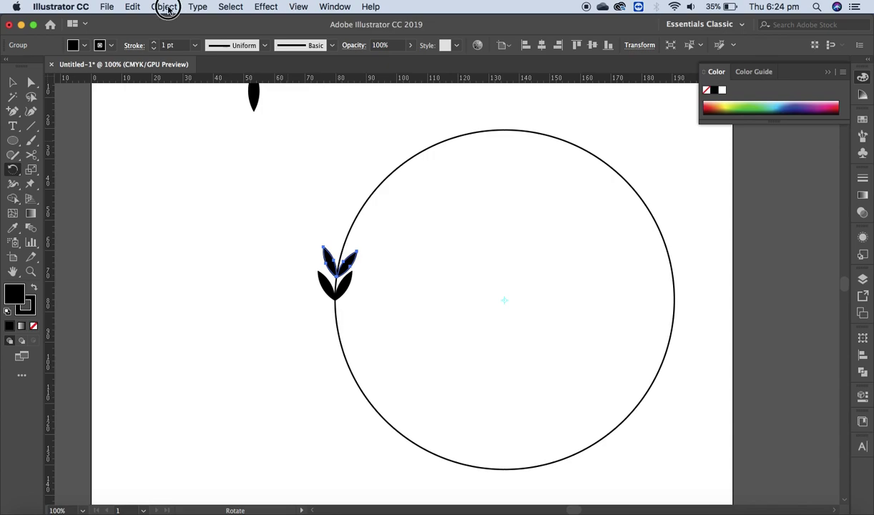
- Repeat the rotated leaf-pair copy up the circle's left edge, then select the bottom pair
{"action": "left_click", "coordinate": [167, 7]}
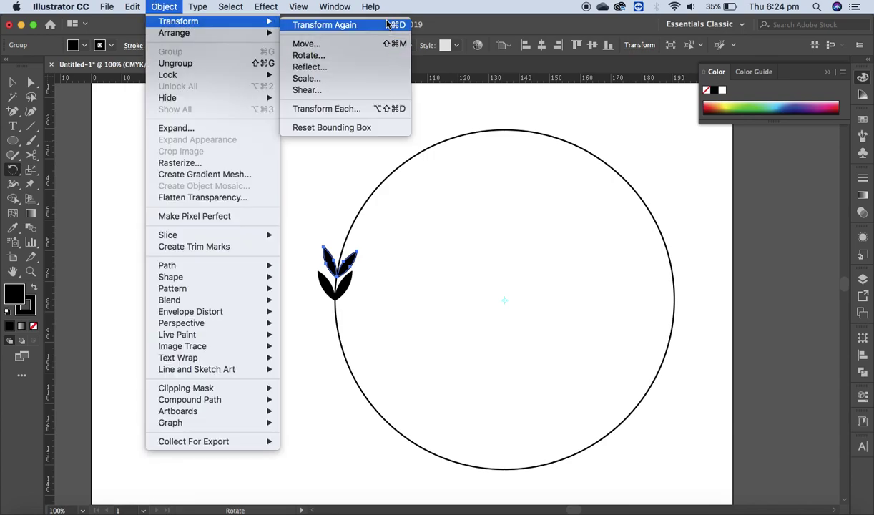
{"action": "mouse_move", "coordinate": [174, 33]}
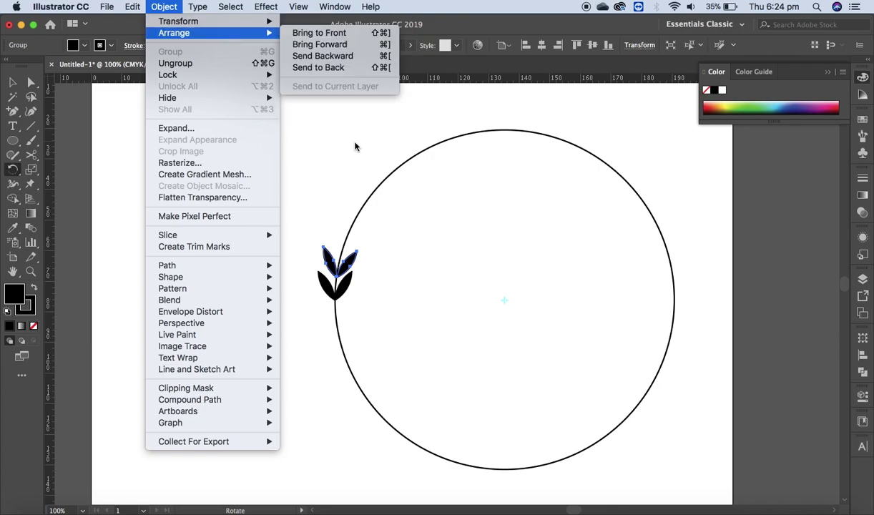
{"action": "left_click", "coordinate": [336, 205]}
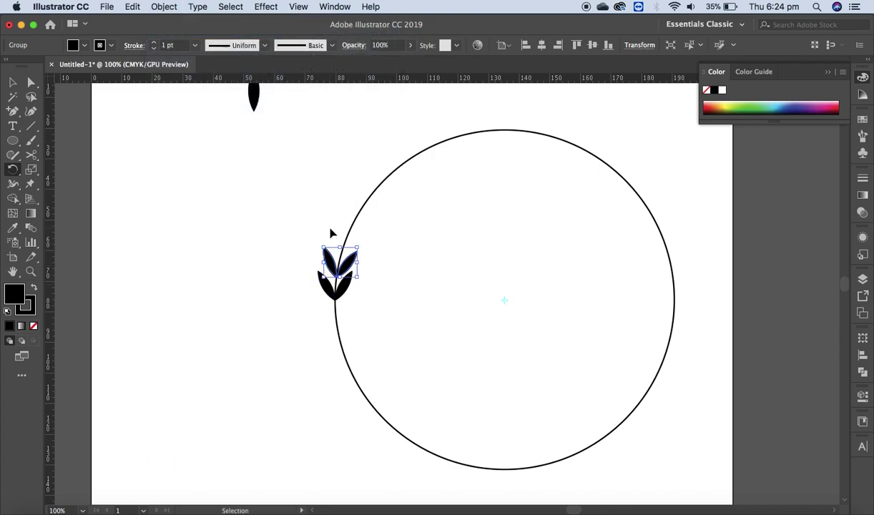
{"action": "key", "text": "super+d"}
{"action": "key", "text": "super+d"}
{"action": "key", "text": "super+d"}
{"action": "key", "text": "super+d"}
{"action": "key", "text": "super+d"}
{"action": "key", "text": "super+d"}
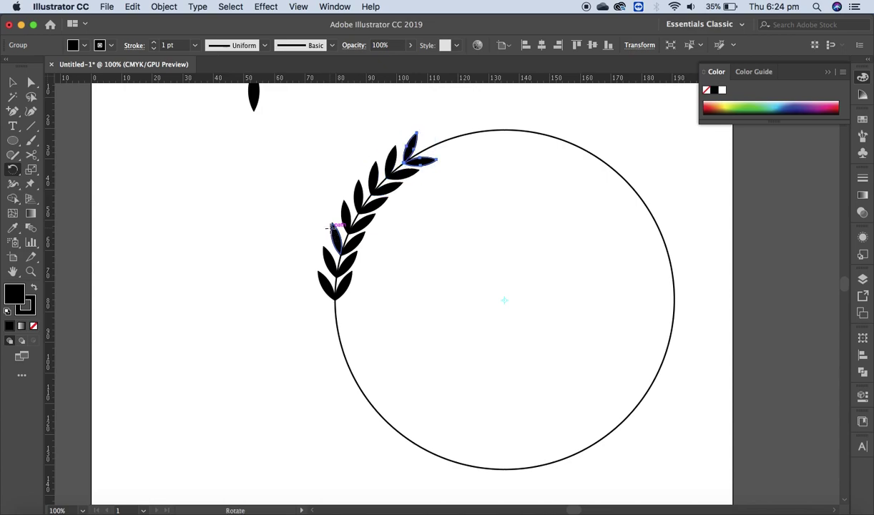
{"action": "left_click", "coordinate": [12, 82]}
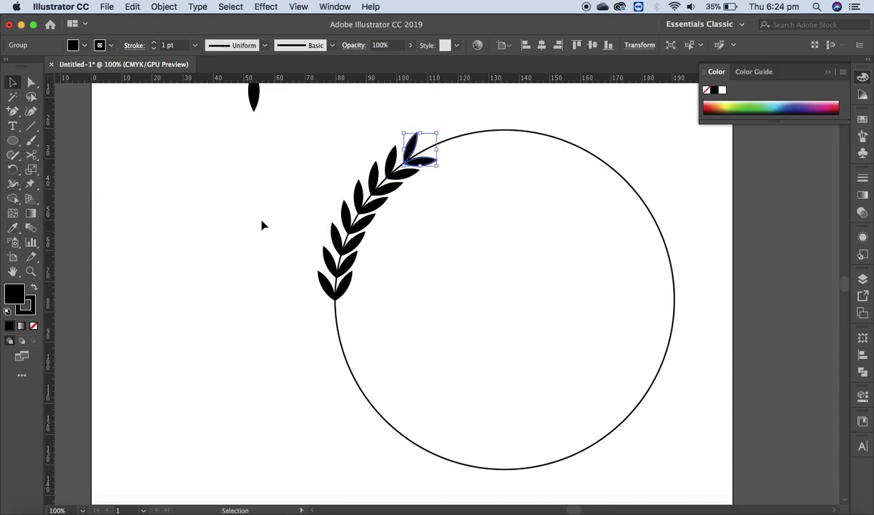
{"action": "left_click", "coordinate": [330, 287]}
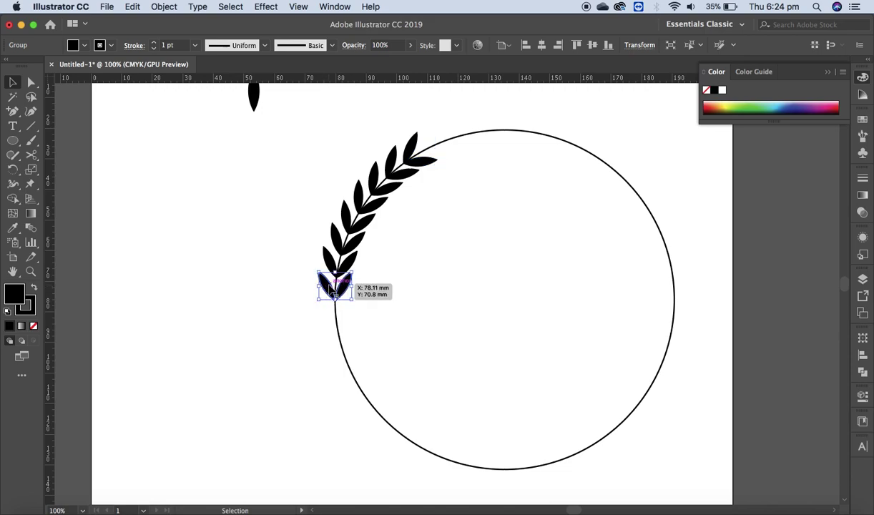
- Rotate a copy of the bottom leaf pair about the circle centre and repeat it twice downward
{"action": "left_click", "coordinate": [12, 170]}
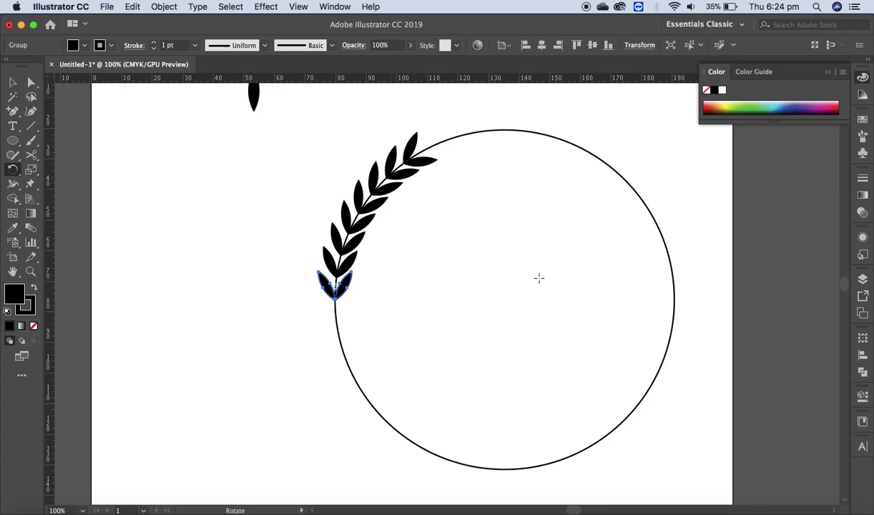
{"action": "left_click", "coordinate": [504, 300]}
{"action": "left_click_drag", "start_coordinate": [327, 289], "coordinate": [332, 316]}
{"action": "key", "text": "ctrl+d"}
{"action": "key", "text": "ctrl+d"}
{"action": "key", "text": "ctrl+d"}
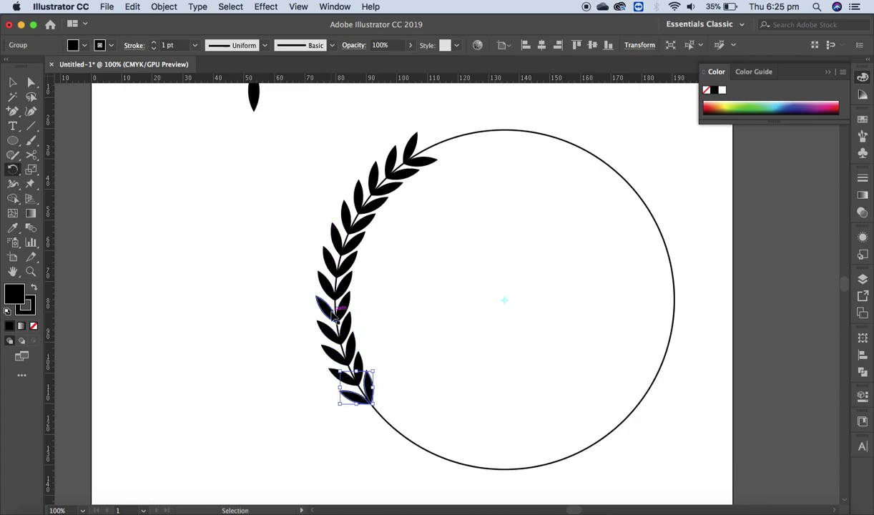
{"action": "key", "text": "ctrl+d"}
{"action": "key", "text": "ctrl+d"}
{"action": "key", "text": "ctrl+d"}
{"action": "key", "text": "ctrl+d"}
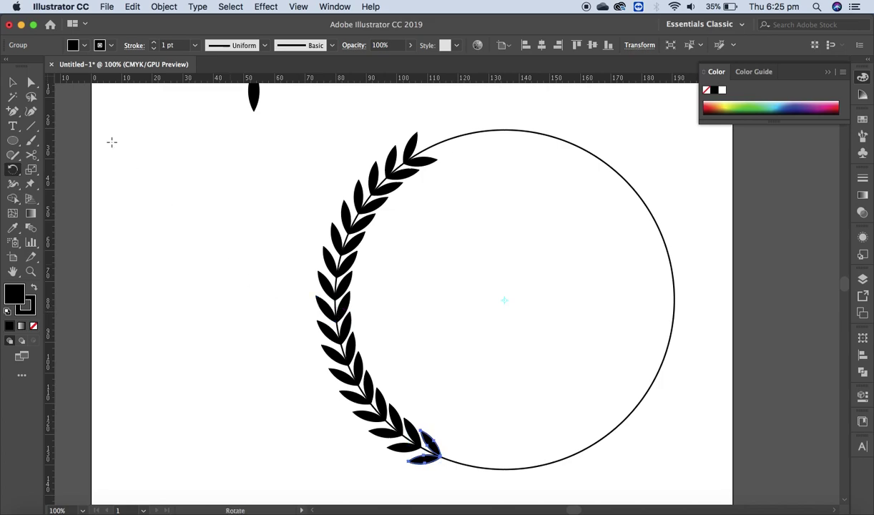
- Delete the circle's right-hand anchor so only the left arc remains
{"action": "left_click", "coordinate": [12, 82]}
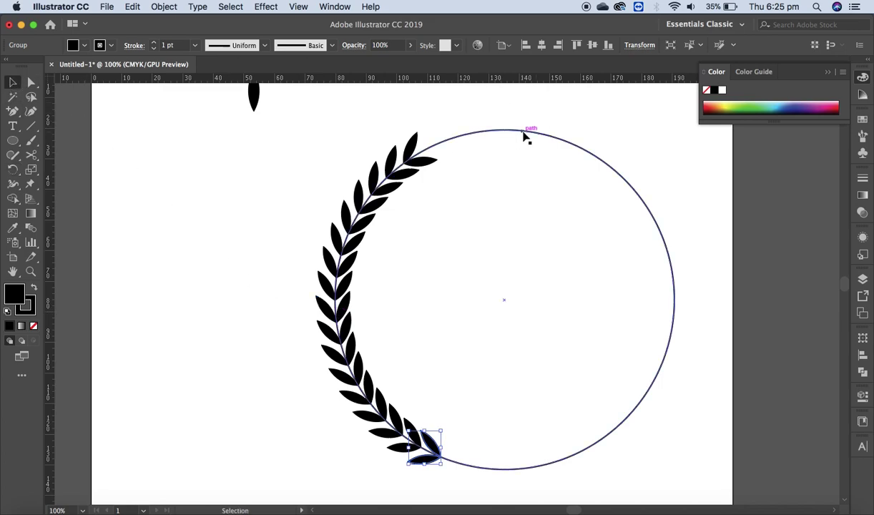
{"action": "left_click", "coordinate": [526, 132]}
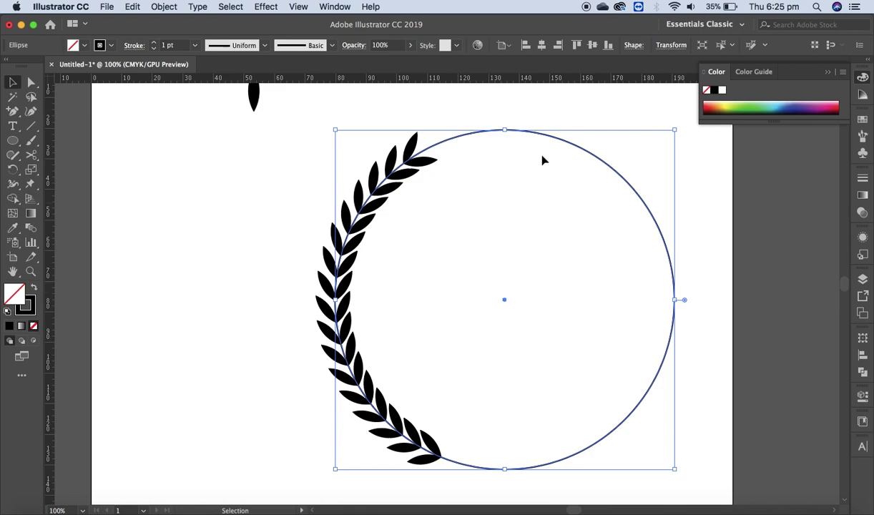
{"action": "left_click", "coordinate": [31, 82]}
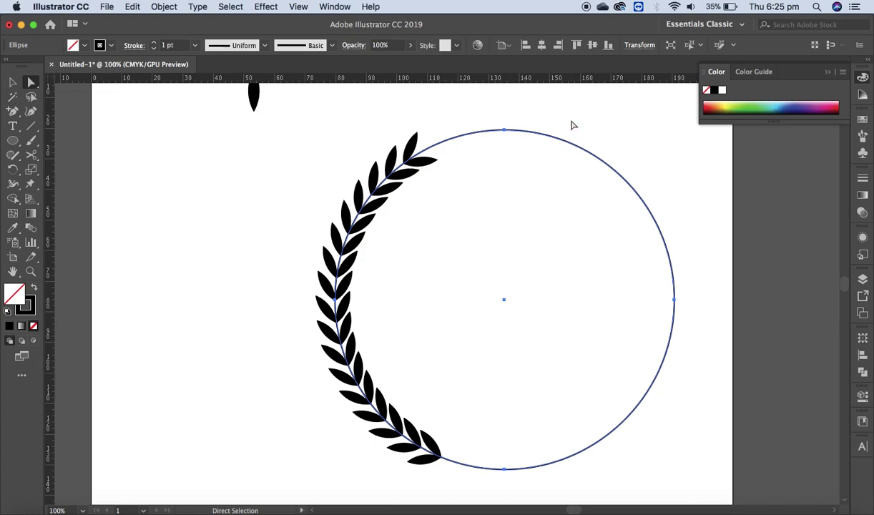
{"action": "mouse_move", "coordinate": [525, 103]}
{"action": "left_mouse_down"}
{"action": "mouse_move", "coordinate": [708, 449]}
{"action": "mouse_move", "coordinate": [710, 485]}
{"action": "left_mouse_up"}
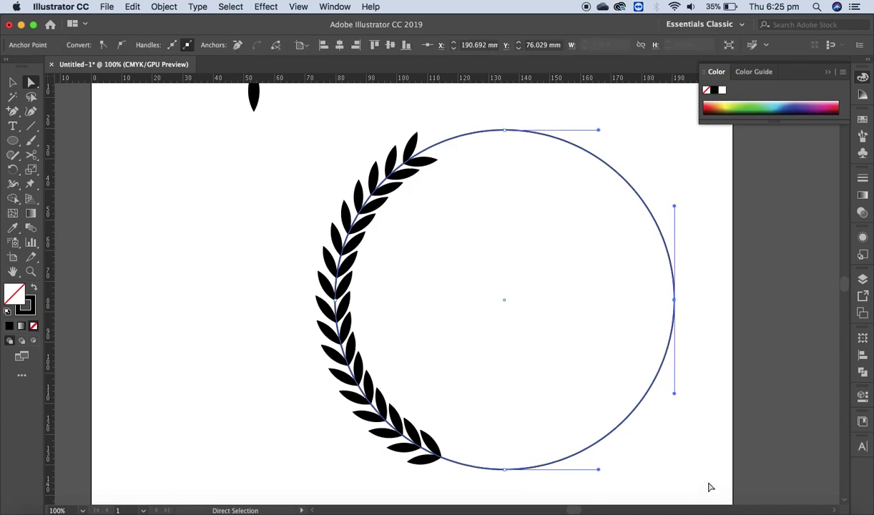
{"action": "key", "text": "Delete"}
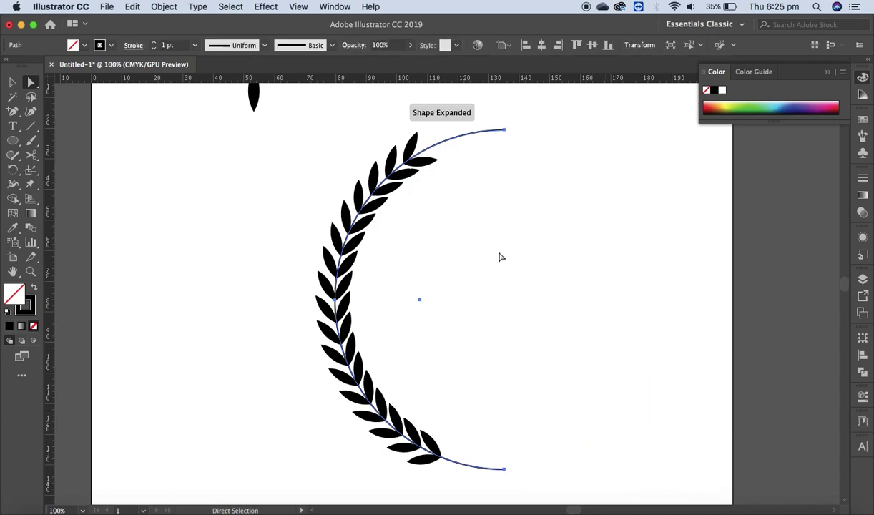
{"action": "left_click_drag", "start_coordinate": [13, 111], "coordinate": [57, 133]}
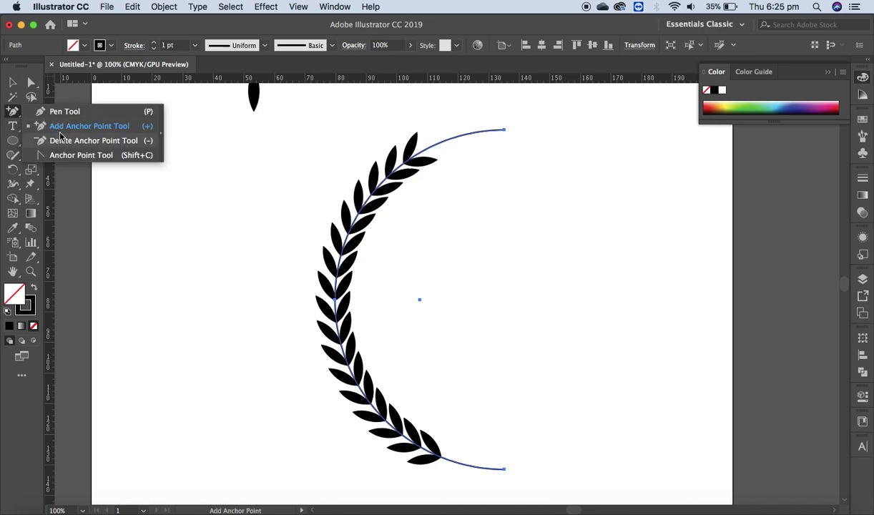
- Add an anchor where the arc meets the top leaf and delete the arc beyond it
{"action": "left_click_drag", "start_coordinate": [56, 133], "coordinate": [60, 129]}
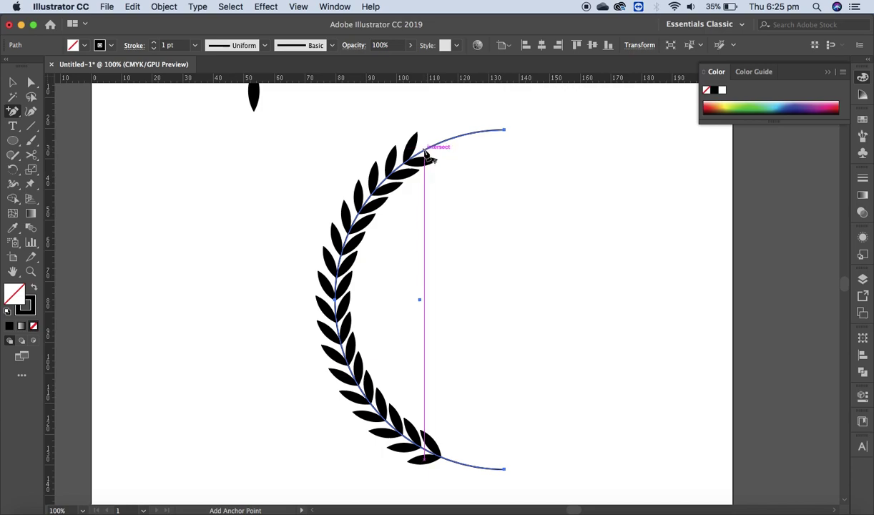
{"action": "left_click", "coordinate": [421, 153]}
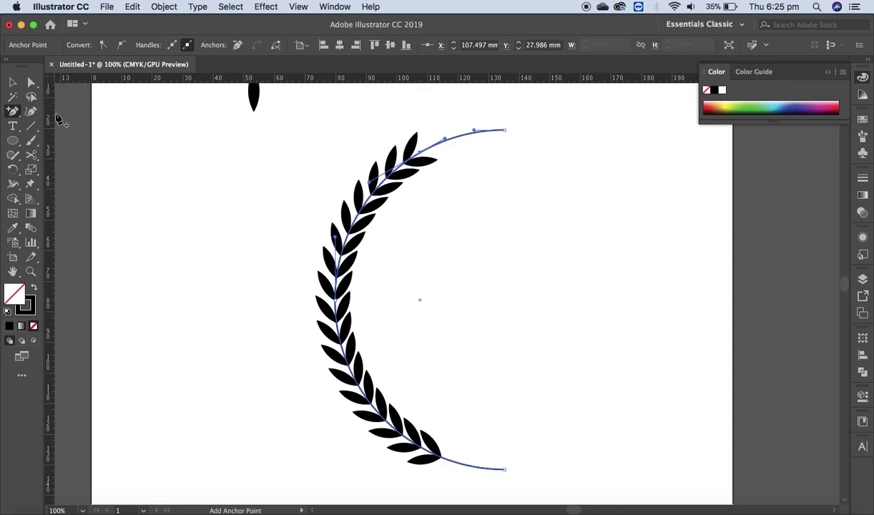
{"action": "key", "text": "a"}
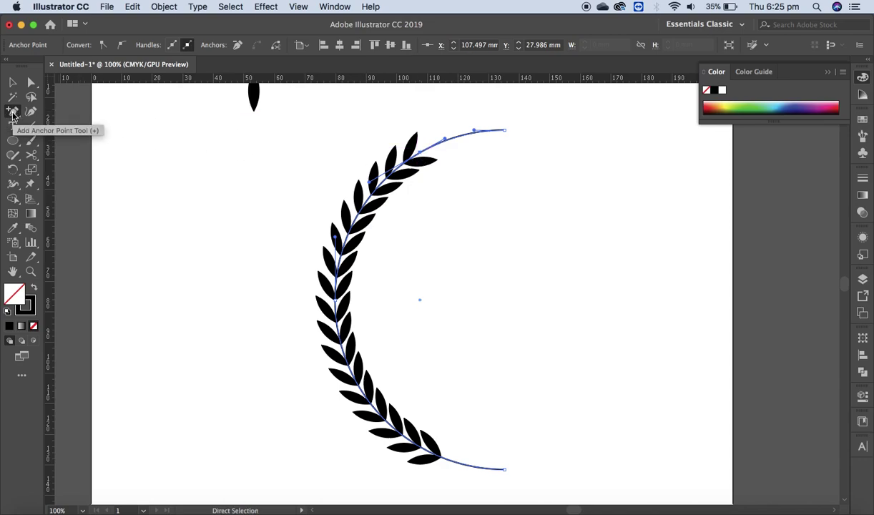
{"action": "left_click", "coordinate": [13, 112]}
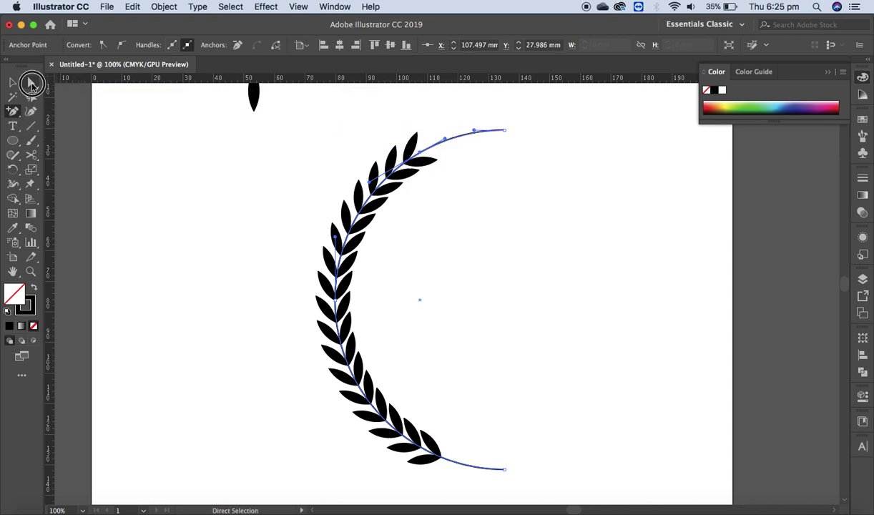
{"action": "left_click", "coordinate": [32, 84]}
{"action": "left_click_drag", "start_coordinate": [500, 153], "coordinate": [462, 109]}
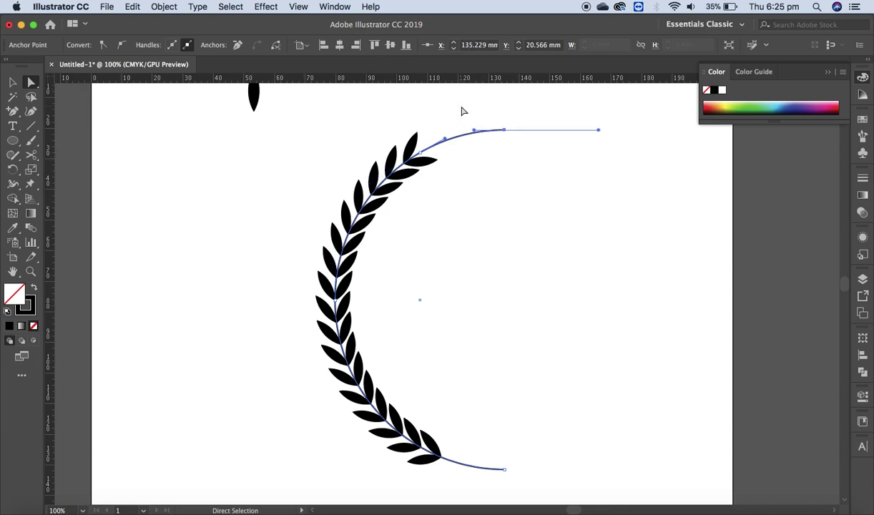
{"action": "key", "text": "Delete"}
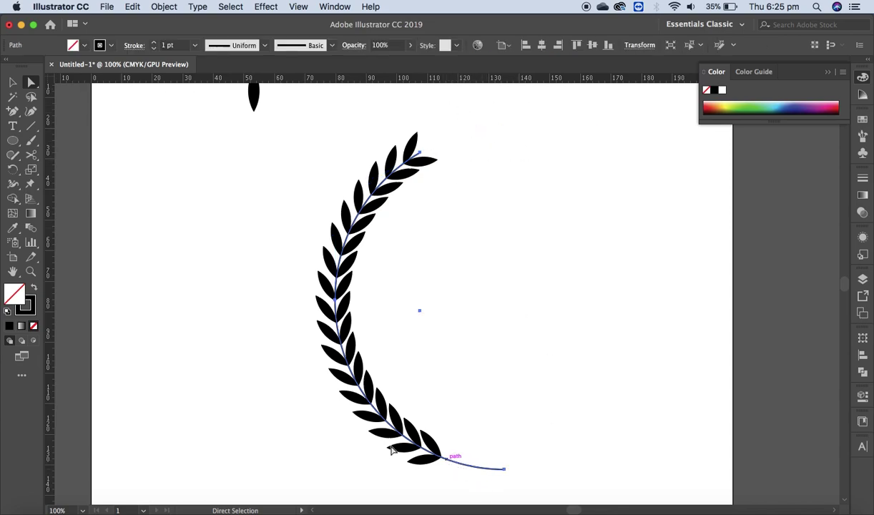
- Trim the arc's bottom tail to a short stem just past the lowest leaves
{"action": "left_click", "coordinate": [17, 112]}
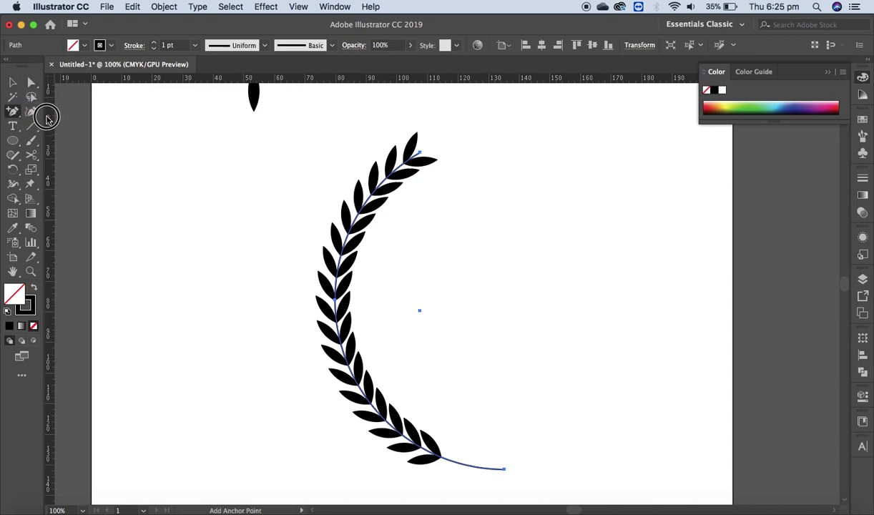
{"action": "left_click", "coordinate": [460, 464]}
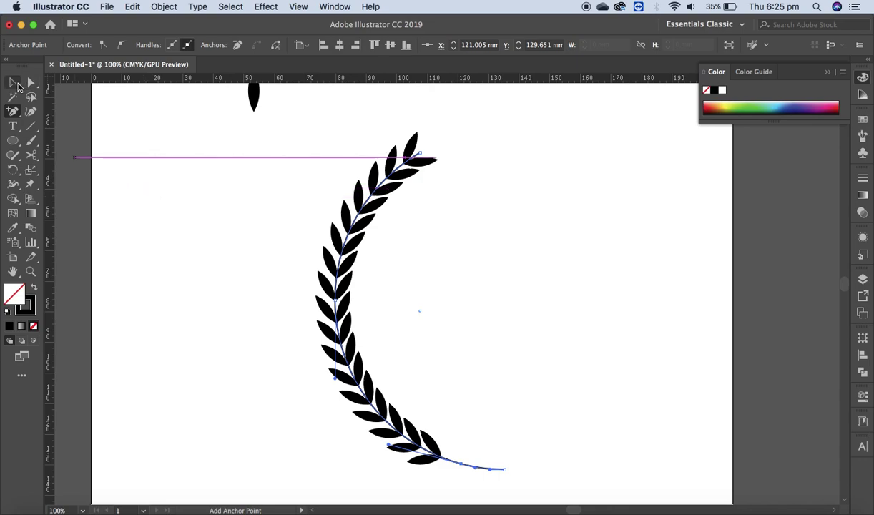
{"action": "left_click", "coordinate": [32, 82]}
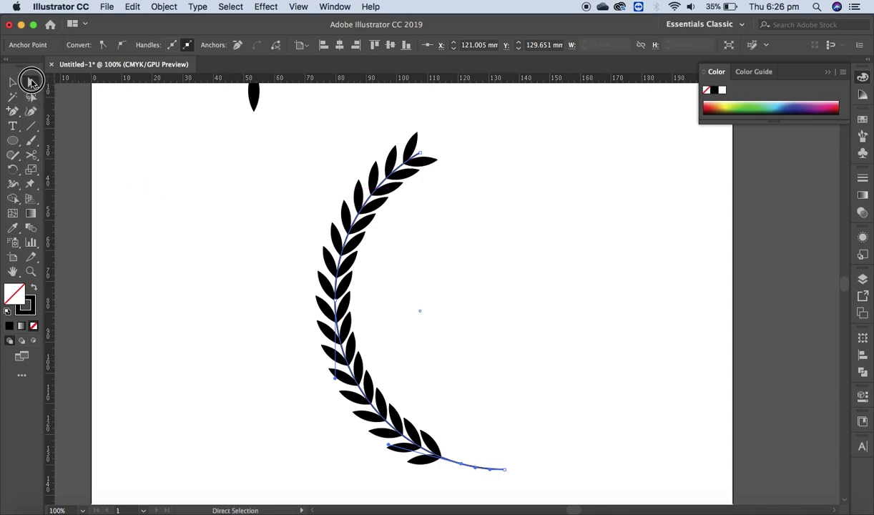
{"action": "left_click_drag", "start_coordinate": [489, 469], "coordinate": [482, 499]}
{"action": "key", "text": "Delete"}
{"action": "left_click", "coordinate": [483, 447]}
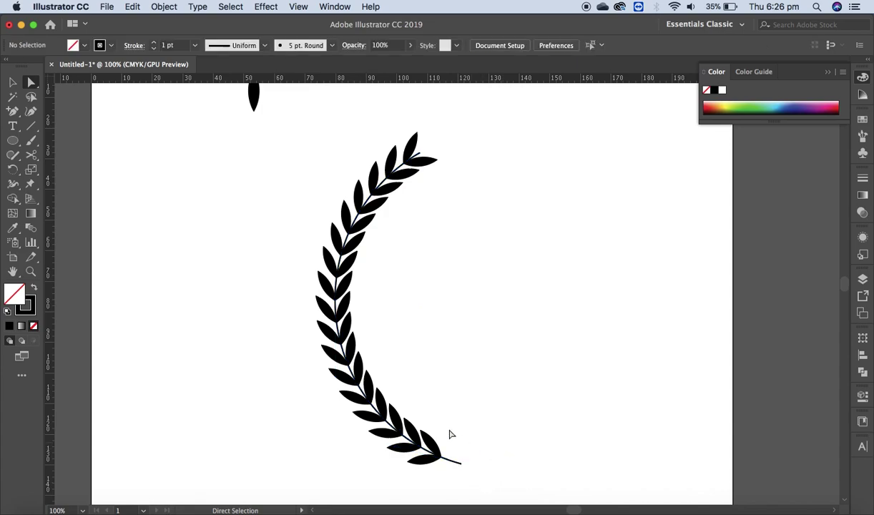
{"action": "left_click", "coordinate": [12, 83]}
{"action": "left_click_drag", "start_coordinate": [460, 462], "coordinate": [551, 432]}
{"action": "key", "text": "ctrl+z"}
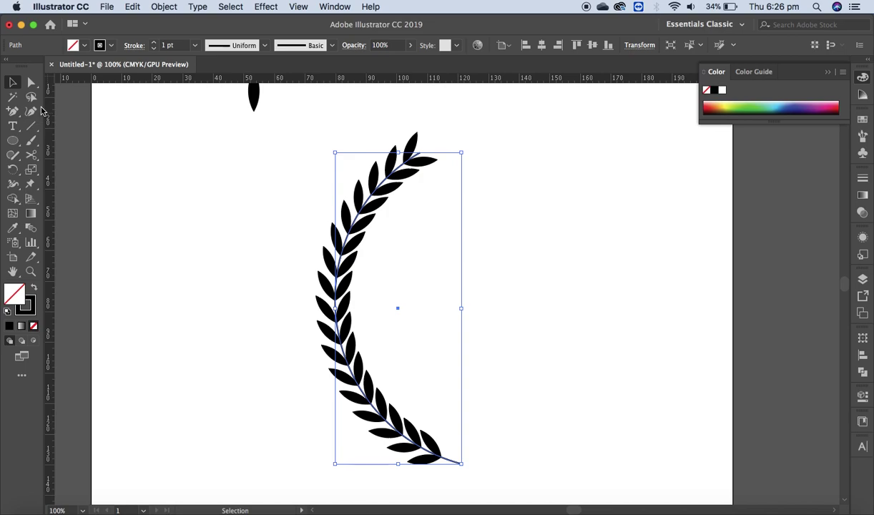
- Give the stem arc the Width Profile 4 taper and a 3 pt stroke weight
{"action": "left_click", "coordinate": [31, 141]}
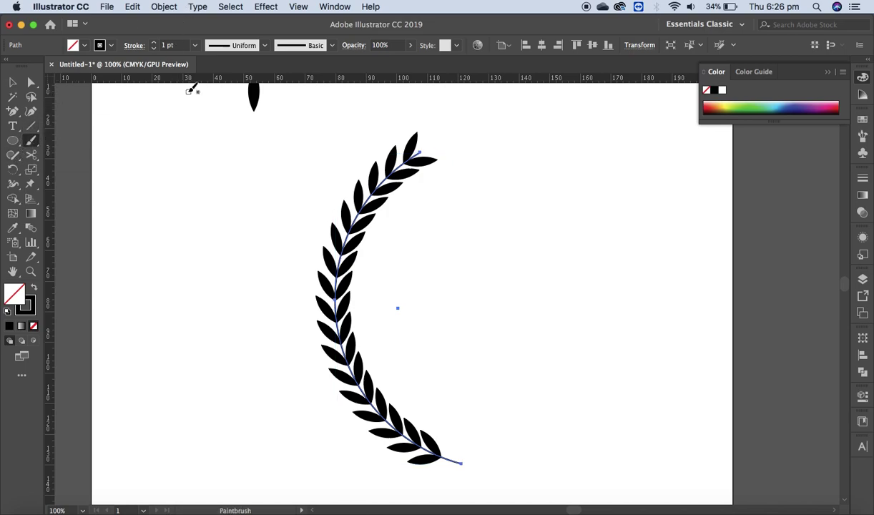
{"action": "left_click", "coordinate": [13, 82]}
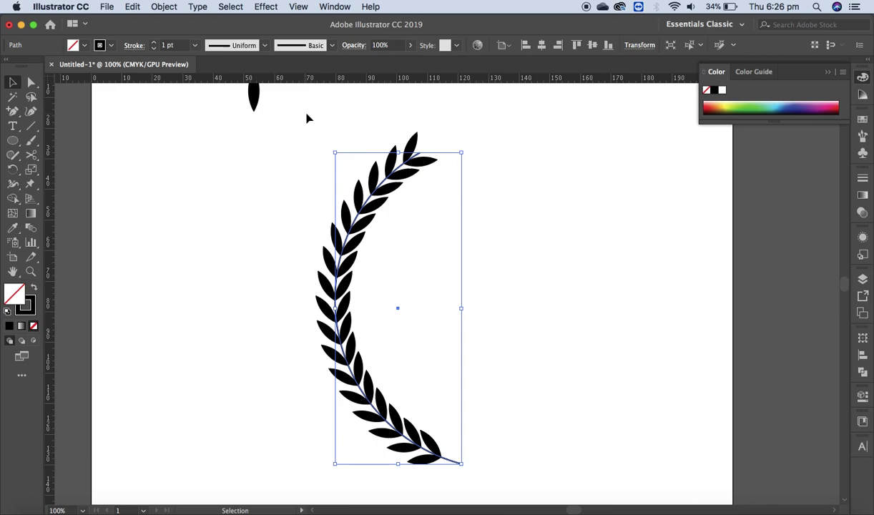
{"action": "left_click", "coordinate": [262, 46]}
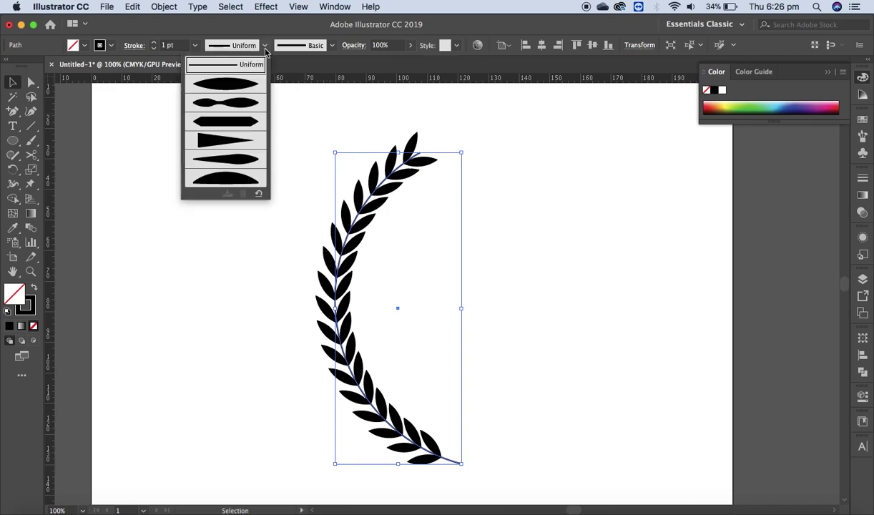
{"action": "left_click", "coordinate": [211, 142]}
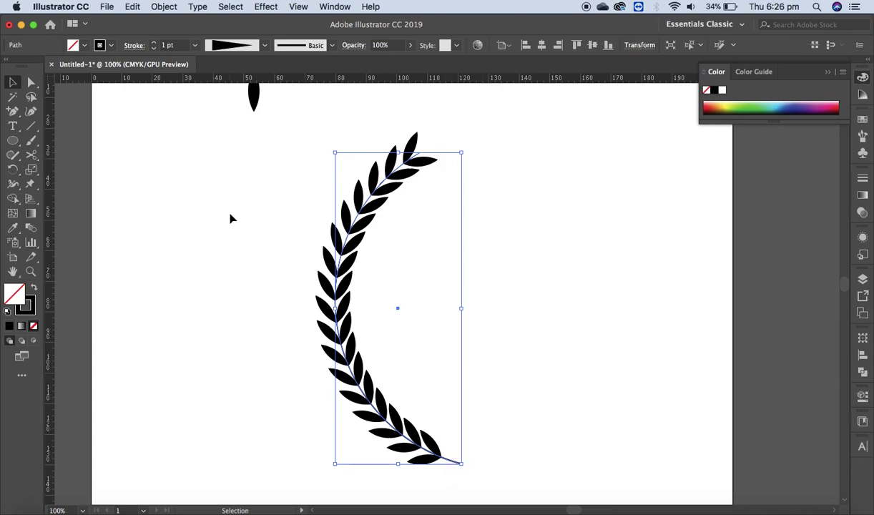
{"action": "left_click", "coordinate": [154, 43]}
{"action": "left_click", "coordinate": [153, 42]}
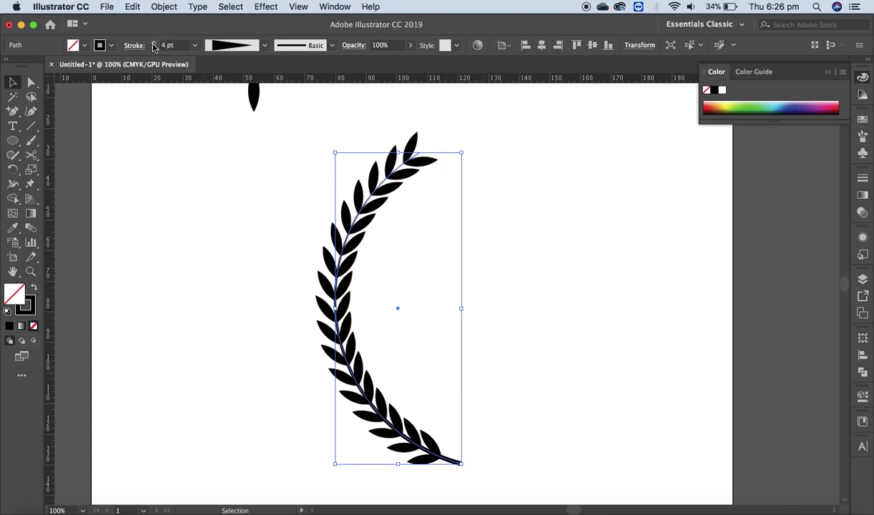
{"action": "left_click", "coordinate": [153, 48]}
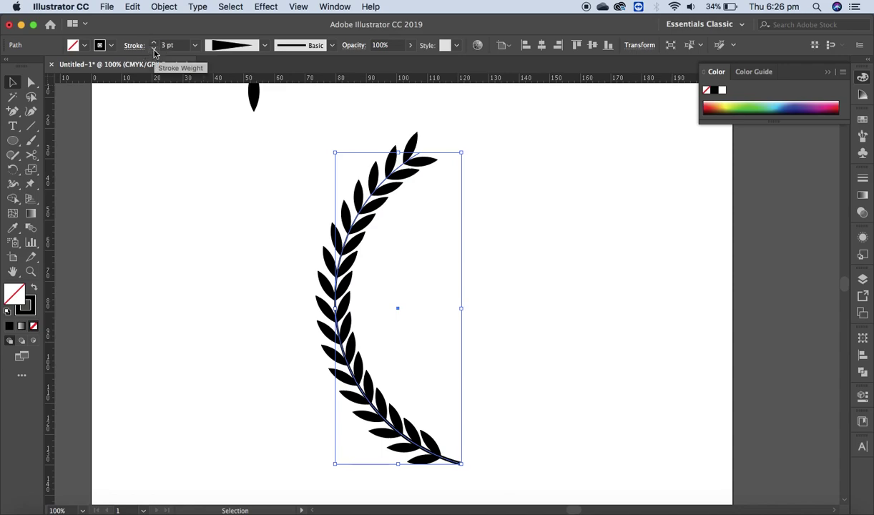
{"action": "left_click", "coordinate": [227, 225]}
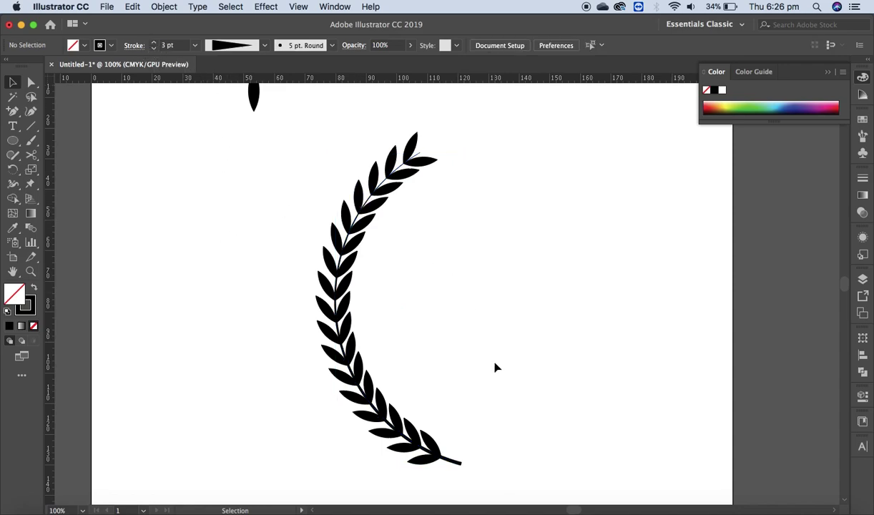
- Move the loose leaf to the branch top and rotate it to point right
{"action": "mouse_move", "coordinate": [254, 95]}
{"action": "left_mouse_down"}
{"action": "mouse_move", "coordinate": [423, 140]}
{"action": "mouse_move", "coordinate": [418, 148]}
{"action": "left_mouse_up"}
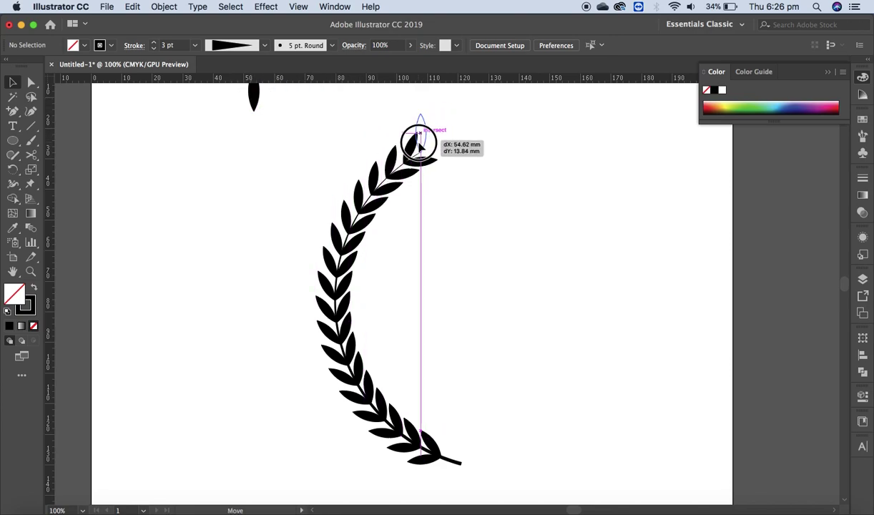
{"action": "left_click_drag", "start_coordinate": [418, 148], "coordinate": [421, 142]}
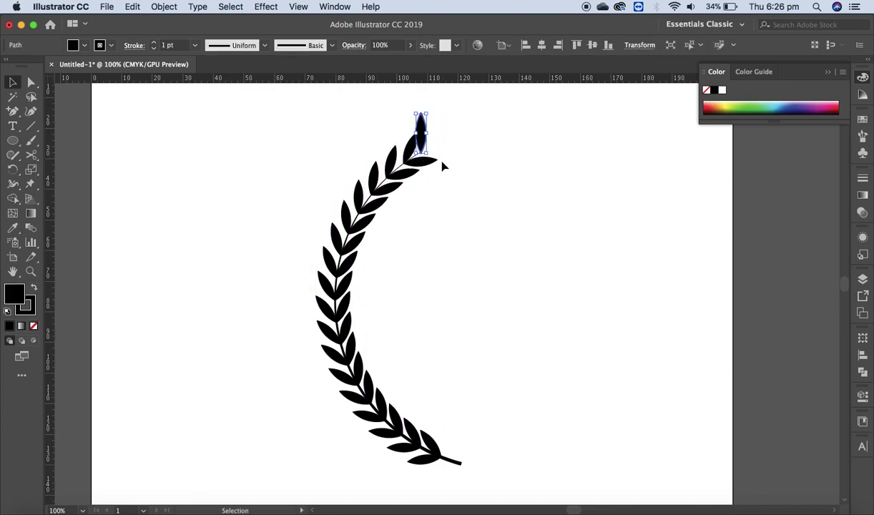
{"action": "left_click", "coordinate": [16, 172]}
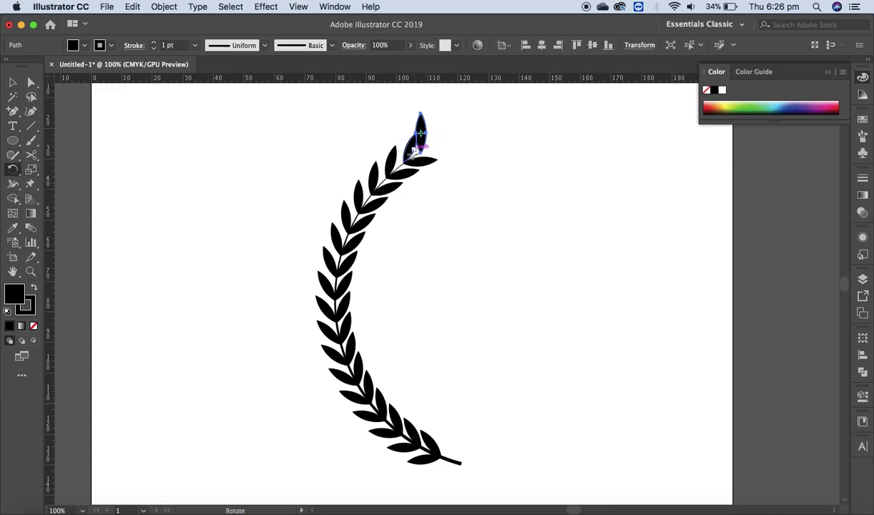
{"action": "left_click", "coordinate": [398, 309]}
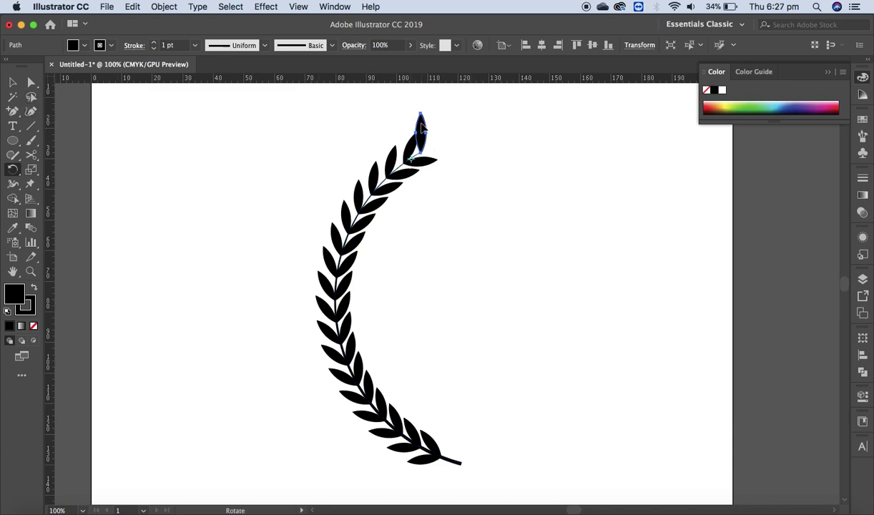
{"action": "left_click_drag", "start_coordinate": [420, 123], "coordinate": [455, 136]}
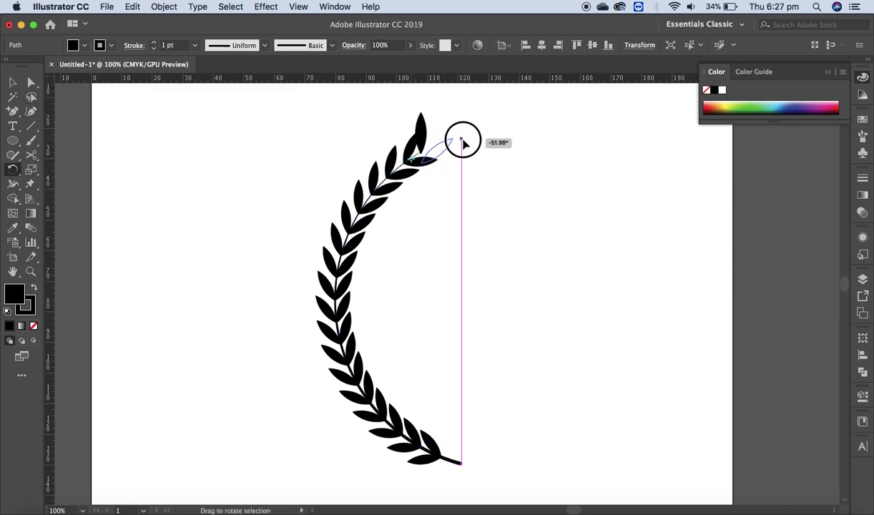
{"action": "left_click_drag", "start_coordinate": [455, 136], "coordinate": [463, 140]}
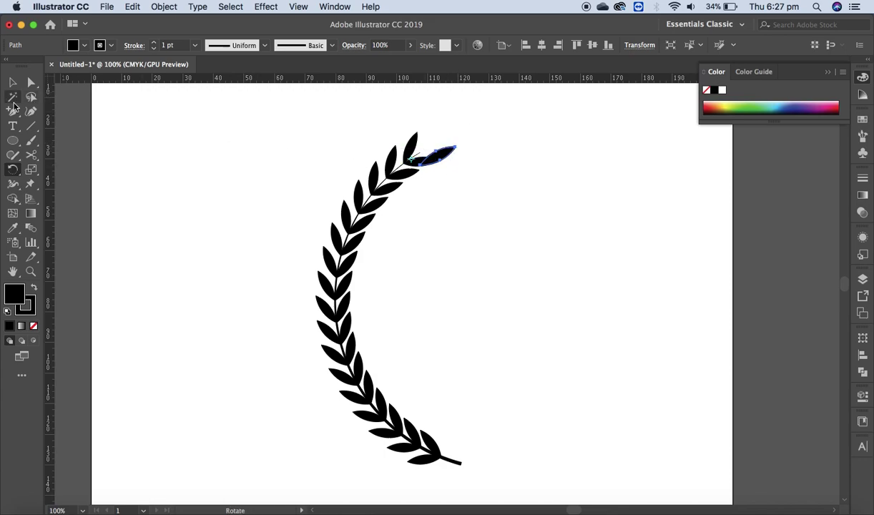
- Reposition the top leaf and nudge it slightly left onto the branch tip
{"action": "left_click", "coordinate": [12, 82]}
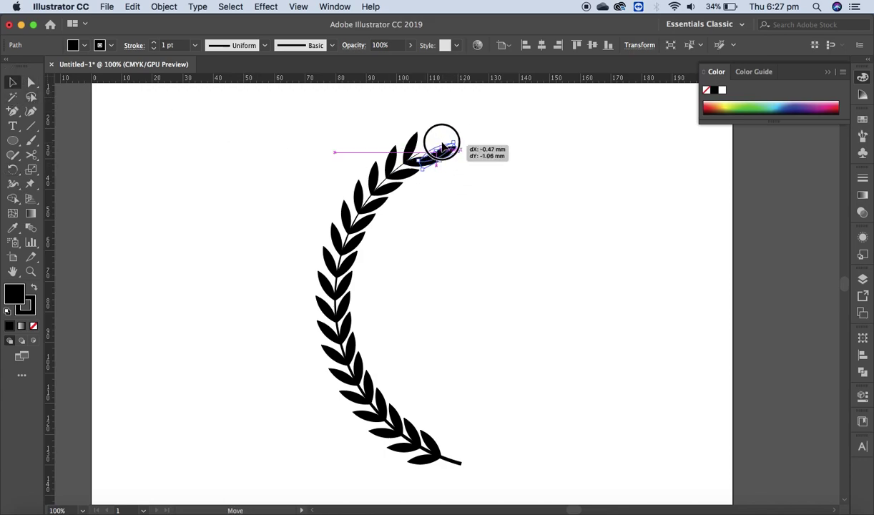
{"action": "left_click_drag", "start_coordinate": [446, 152], "coordinate": [437, 143]}
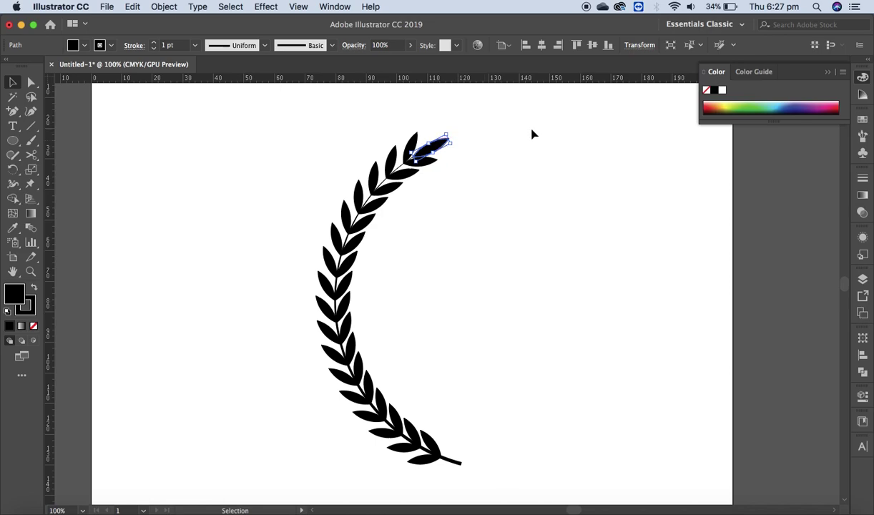
{"action": "key", "text": "Left"}
{"action": "key", "text": "Left"}
{"action": "left_click", "coordinate": [613, 135]}
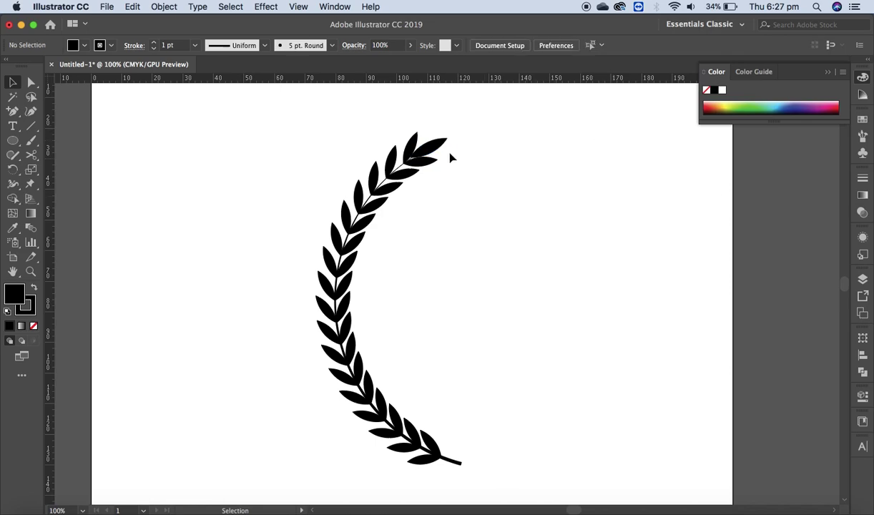
- Shrink the top leaf slightly and move it into place at the branch tip
{"action": "left_click", "coordinate": [436, 147]}
{"action": "key", "text": "Left"}
{"action": "key", "text": "Left"}
{"action": "key", "text": "Left"}
{"action": "key", "text": "Left"}
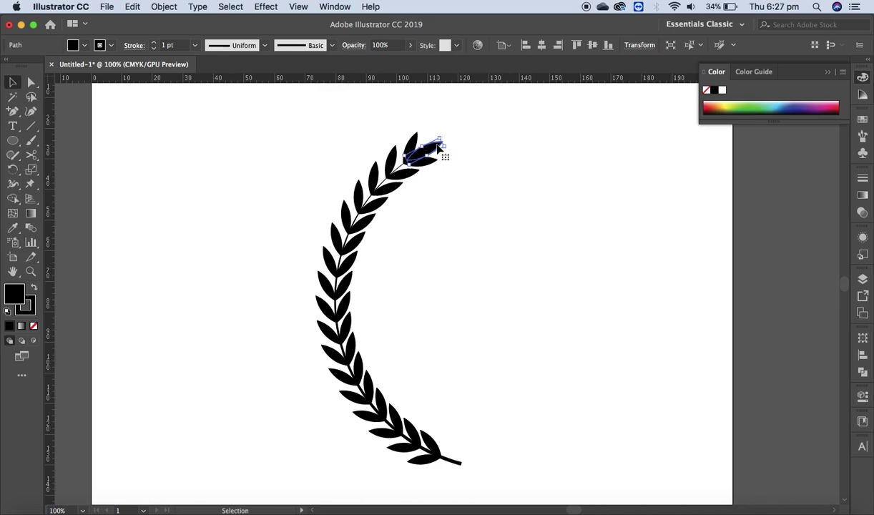
{"action": "left_click", "coordinate": [504, 158]}
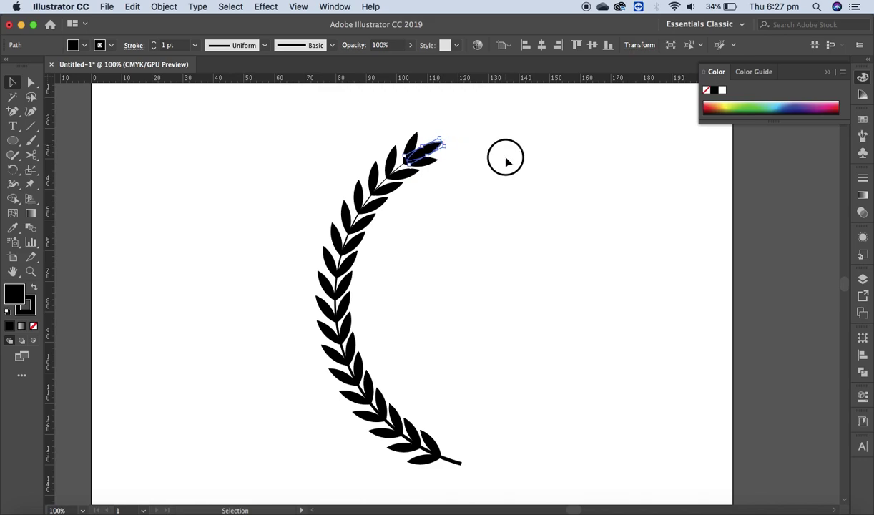
{"action": "left_click", "coordinate": [433, 148]}
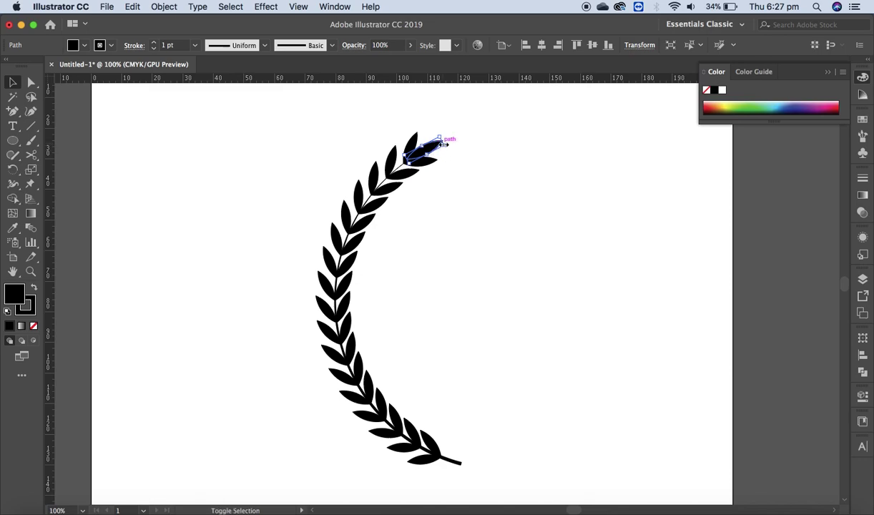
{"action": "left_click_drag", "start_coordinate": [444, 144], "coordinate": [443, 149]}
{"action": "left_click", "coordinate": [480, 192]}
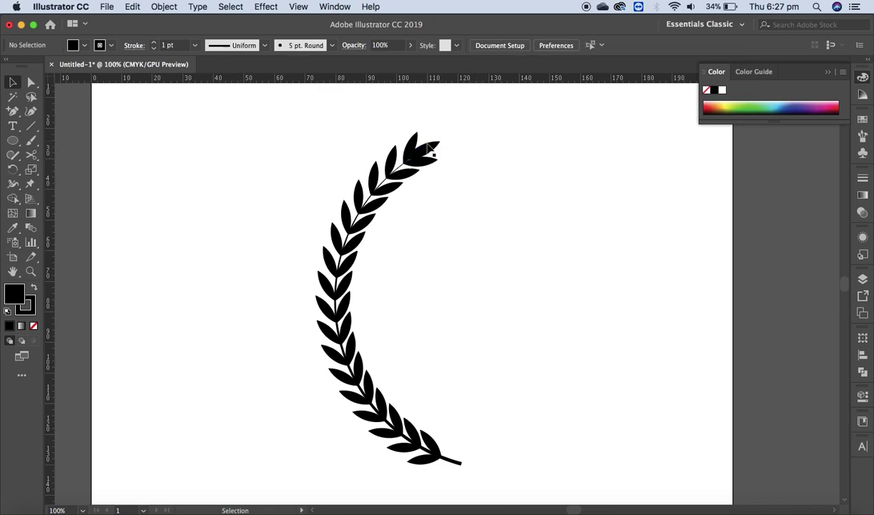
{"action": "left_click", "coordinate": [433, 145]}
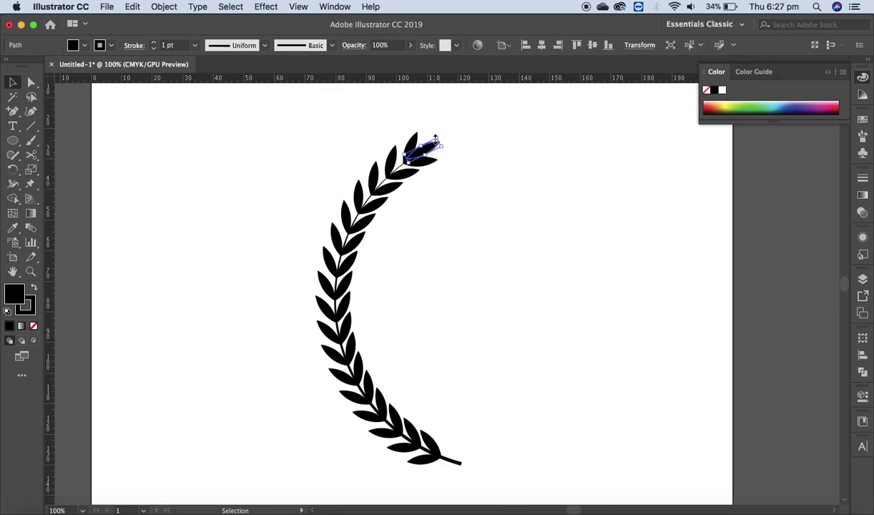
{"action": "left_click_drag", "start_coordinate": [435, 137], "coordinate": [431, 144]}
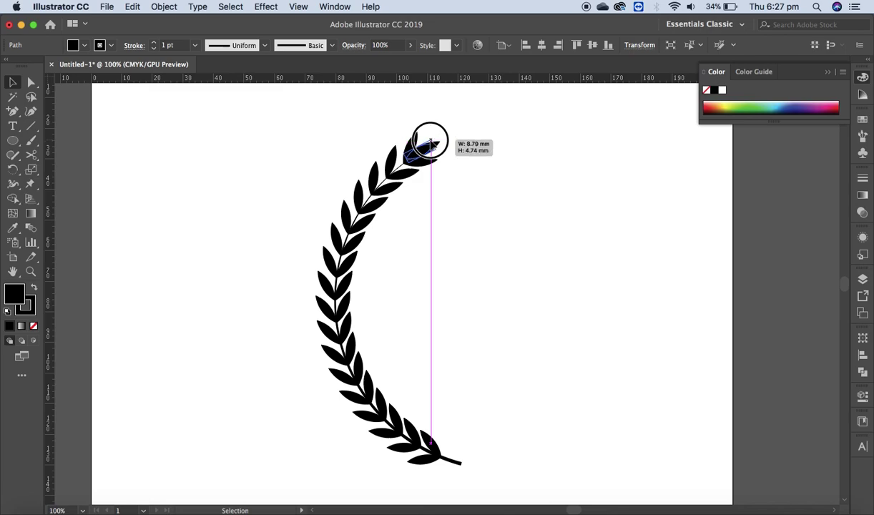
{"action": "mouse_move", "coordinate": [431, 143]}
{"action": "left_mouse_down"}
{"action": "mouse_move", "coordinate": [430, 155]}
{"action": "mouse_move", "coordinate": [420, 146]}
{"action": "mouse_move", "coordinate": [449, 153]}
{"action": "mouse_move", "coordinate": [427, 152]}
{"action": "left_mouse_up"}
{"action": "left_click", "coordinate": [490, 158]}
{"action": "left_click", "coordinate": [472, 175]}
{"action": "left_click", "coordinate": [426, 152]}
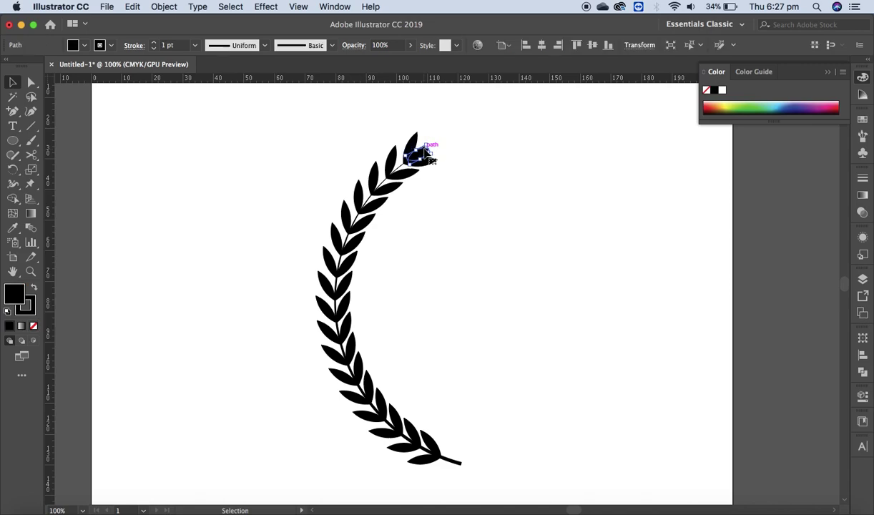
{"action": "left_click", "coordinate": [502, 150]}
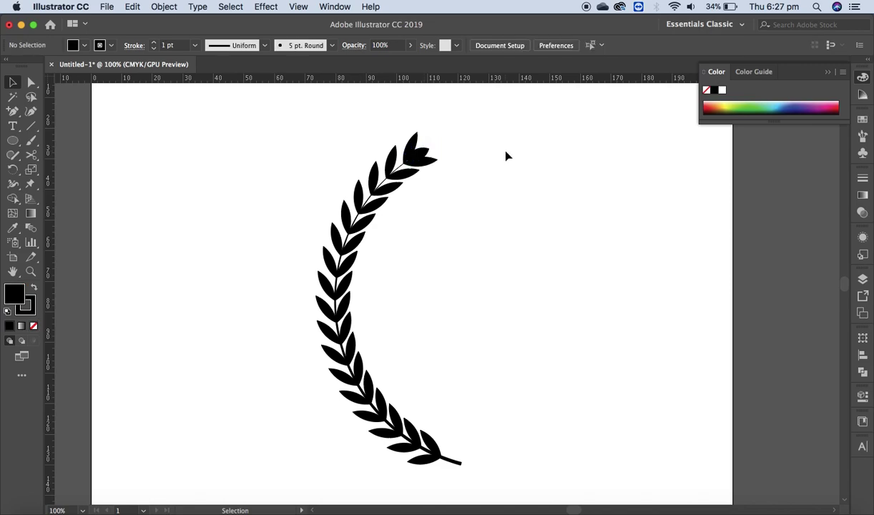
- Drag the top leaf's tip anchor up and right to lengthen and reshape it
{"action": "left_click", "coordinate": [428, 153]}
{"action": "key", "text": "a"}
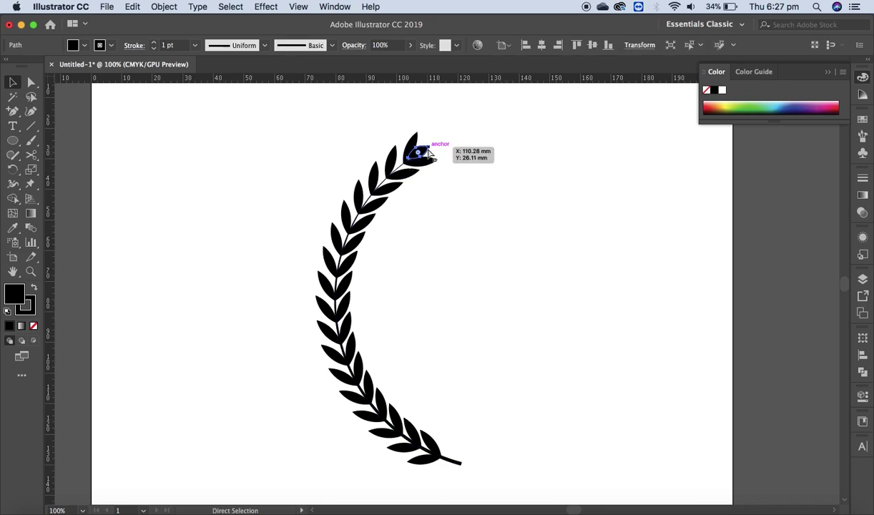
{"action": "left_click_drag", "start_coordinate": [429, 153], "coordinate": [429, 153]}
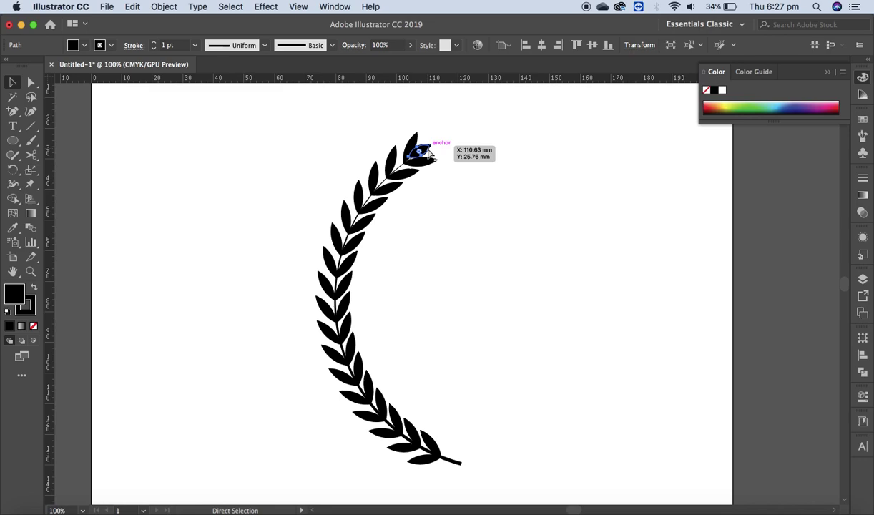
{"action": "left_click_drag", "start_coordinate": [429, 152], "coordinate": [441, 140]}
{"action": "key", "text": "v"}
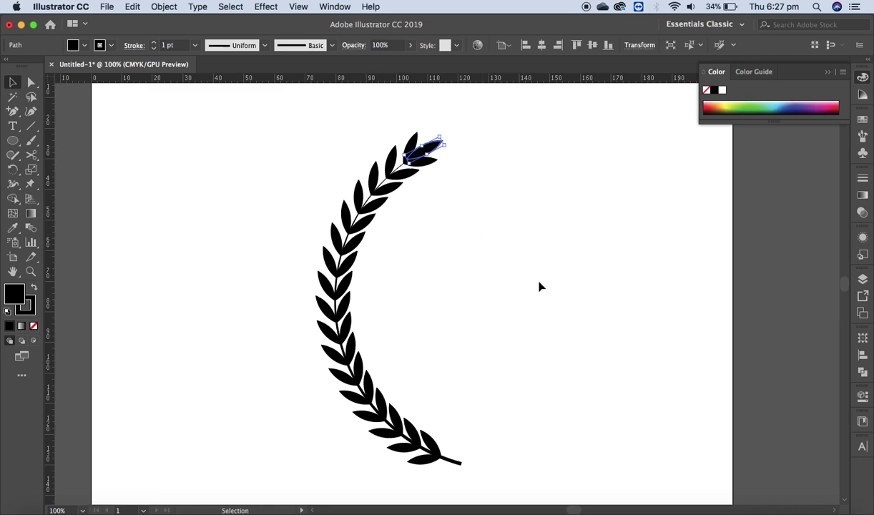
{"action": "left_click", "coordinate": [674, 306]}
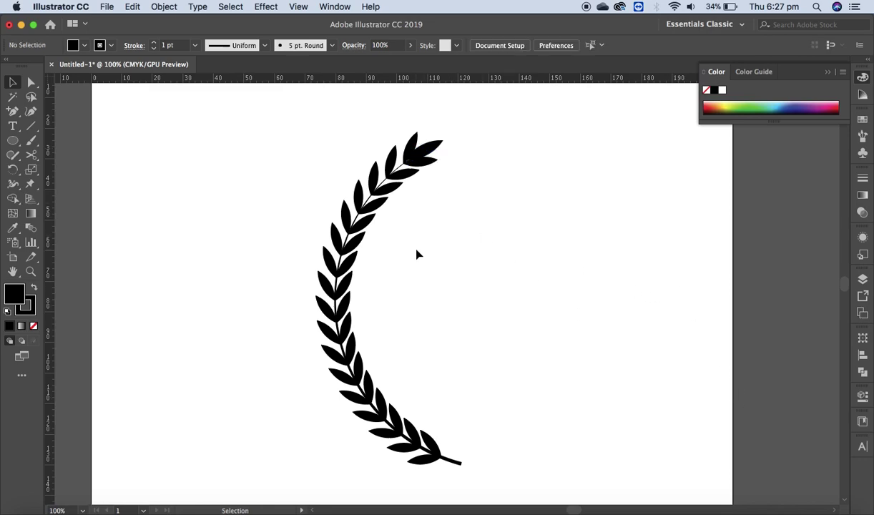
- Group all the branch pieces and move the group toward the artboard's left
{"action": "mouse_move", "coordinate": [543, 478]}
{"action": "left_mouse_down"}
{"action": "mouse_move", "coordinate": [264, 106]}
{"action": "mouse_move", "coordinate": [231, 95]}
{"action": "left_mouse_up"}
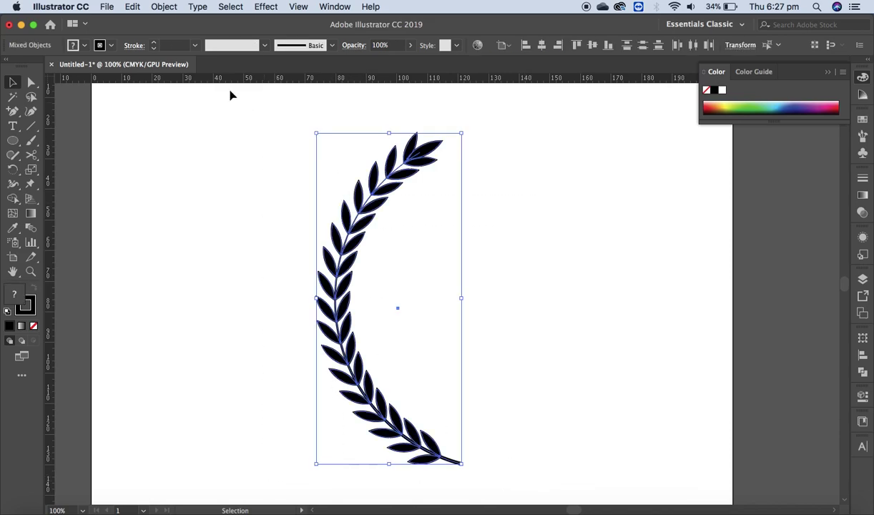
{"action": "left_click", "coordinate": [165, 7]}
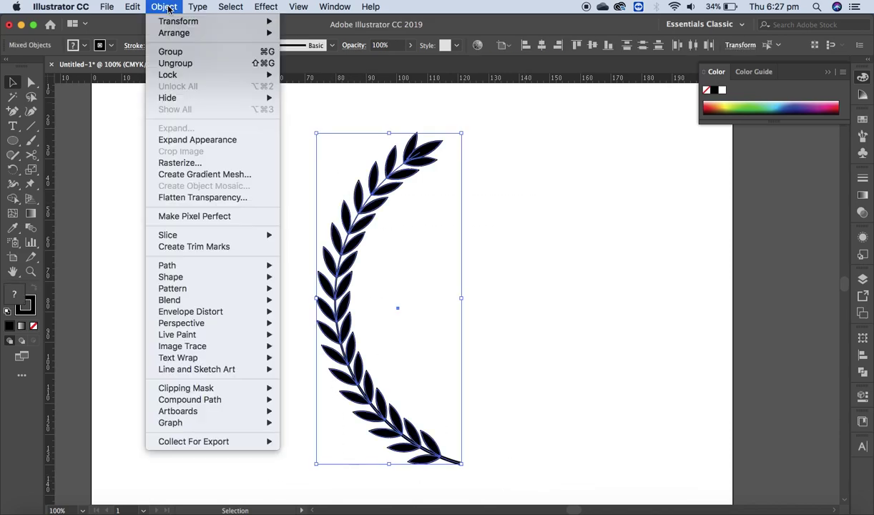
{"action": "left_click", "coordinate": [179, 52]}
{"action": "left_click", "coordinate": [507, 206]}
{"action": "mouse_move", "coordinate": [379, 187]}
{"action": "left_mouse_down"}
{"action": "mouse_move", "coordinate": [295, 184]}
{"action": "mouse_move", "coordinate": [231, 159]}
{"action": "left_mouse_up"}
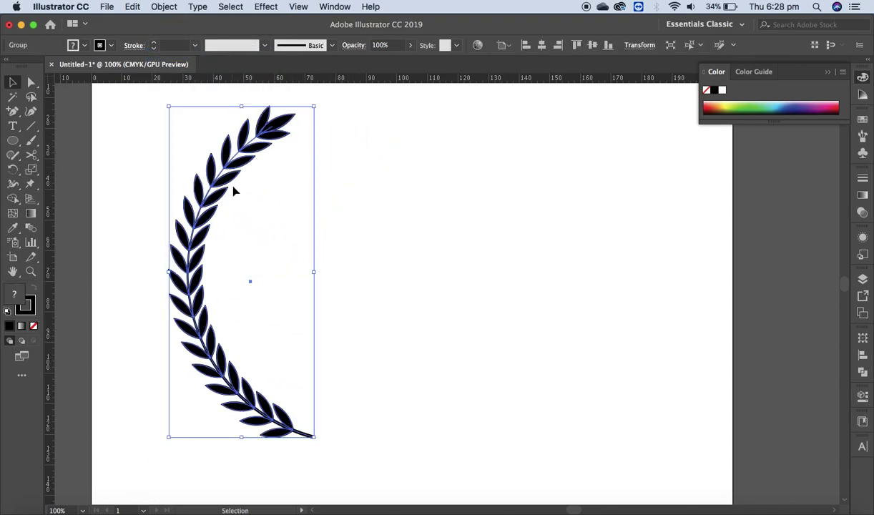
- Paste a copy of the branch, reflect it vertically, and place it facing the original
{"action": "key", "text": "a"}
{"action": "key", "text": "ctrl+v"}
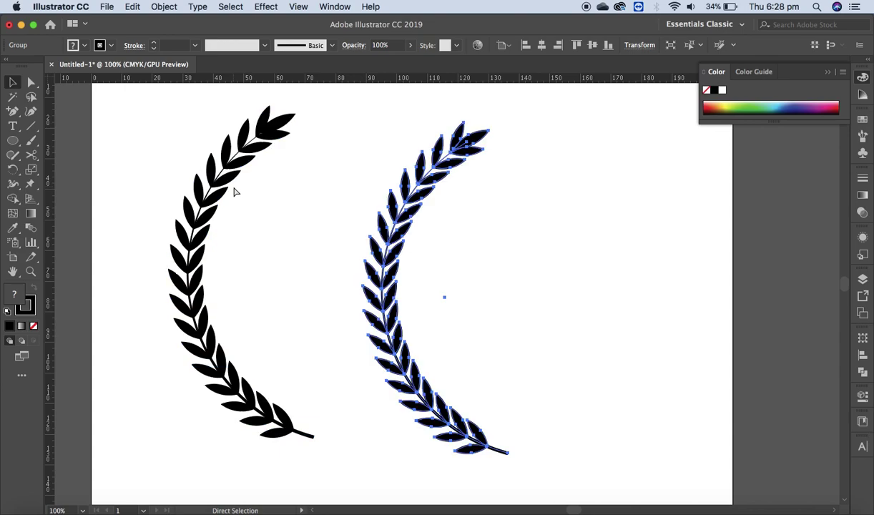
{"action": "key", "text": "v"}
{"action": "left_click_drag", "start_coordinate": [421, 228], "coordinate": [483, 218]}
{"action": "right_click", "coordinate": [483, 218]}
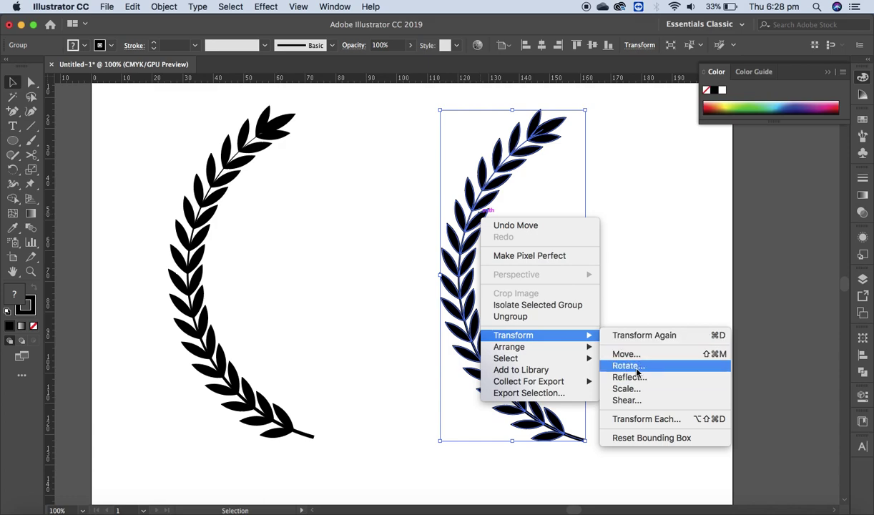
{"action": "mouse_move", "coordinate": [513, 334]}
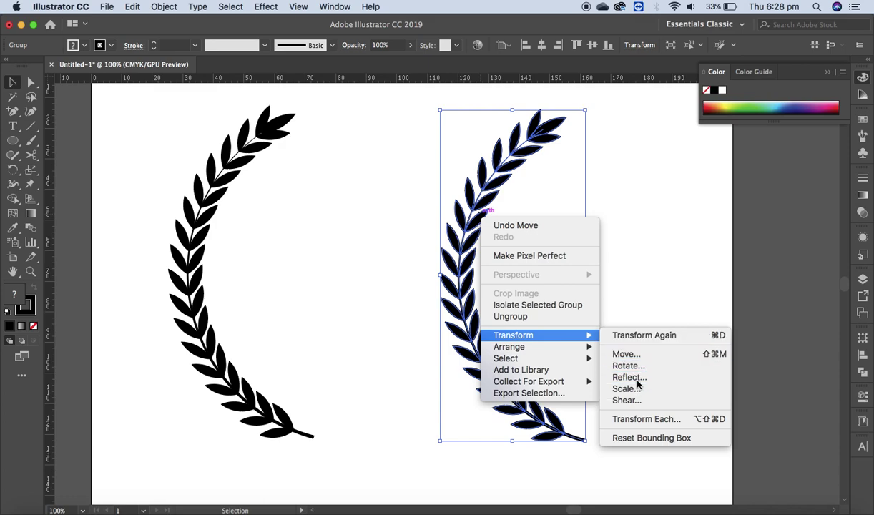
{"action": "left_click", "coordinate": [639, 385]}
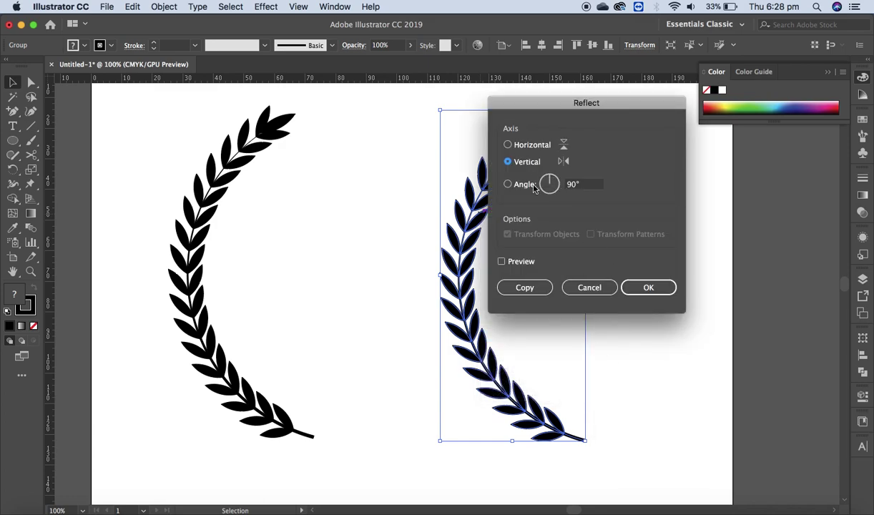
{"action": "left_click", "coordinate": [644, 287]}
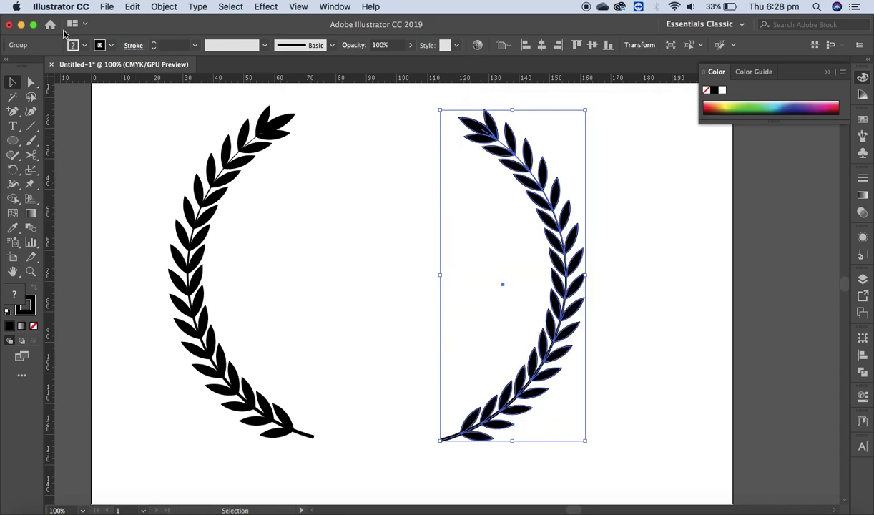
{"action": "mouse_move", "coordinate": [561, 258]}
{"action": "left_mouse_down"}
{"action": "mouse_move", "coordinate": [443, 245]}
{"action": "mouse_move", "coordinate": [510, 247]}
{"action": "left_mouse_up"}
{"action": "left_click", "coordinate": [634, 297]}
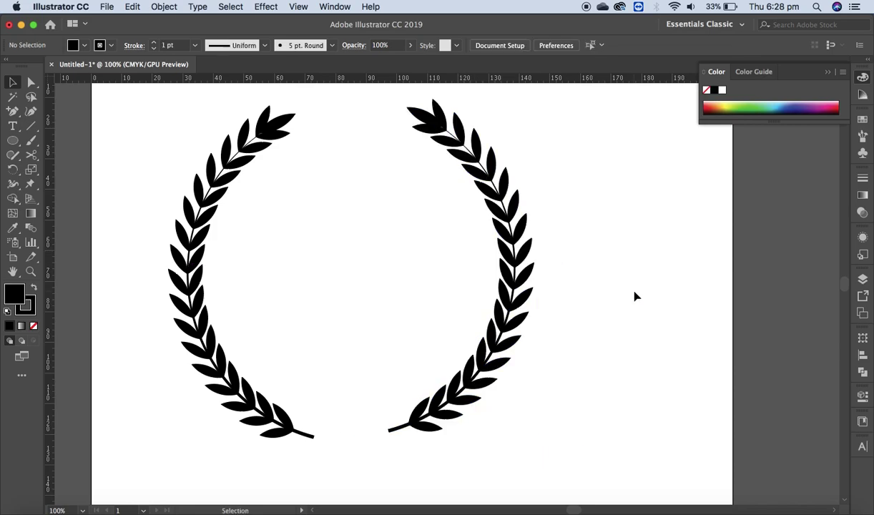
- Nudge the mirrored right branch slightly down and right, then deselect
{"action": "left_click_drag", "start_coordinate": [525, 294], "coordinate": [527, 307]}
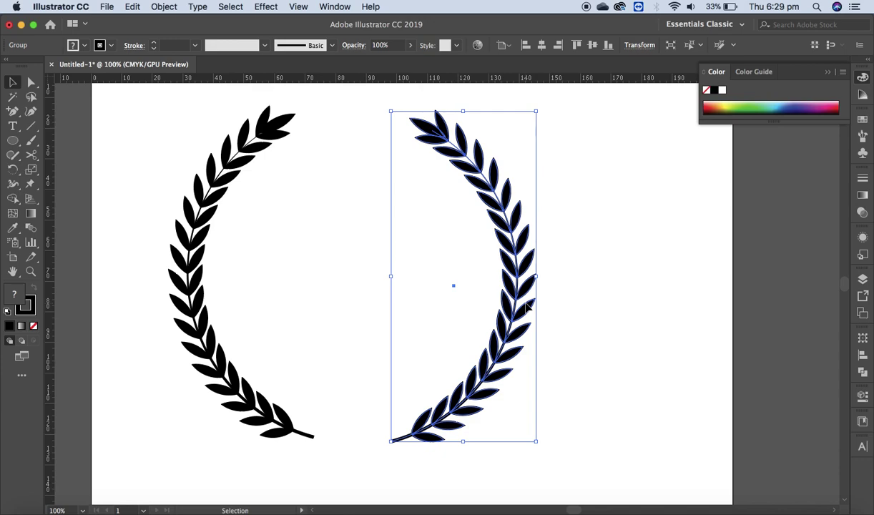
{"action": "left_click", "coordinate": [633, 222]}
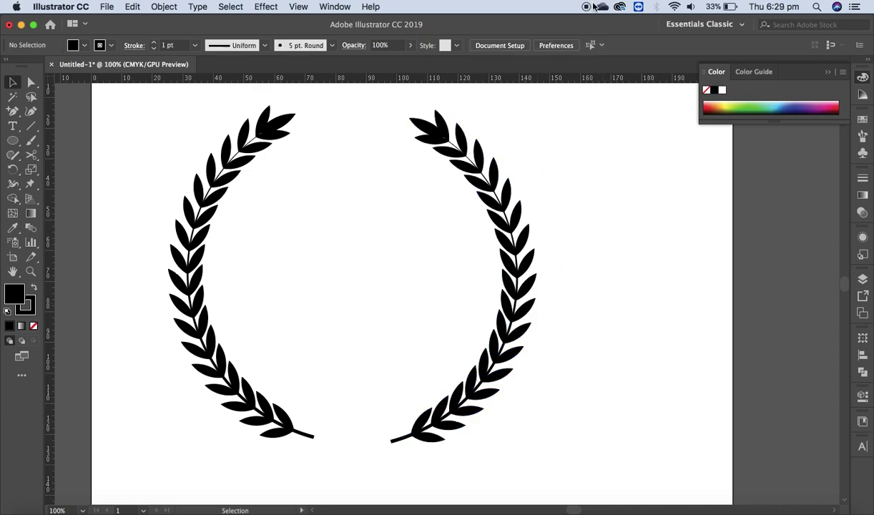